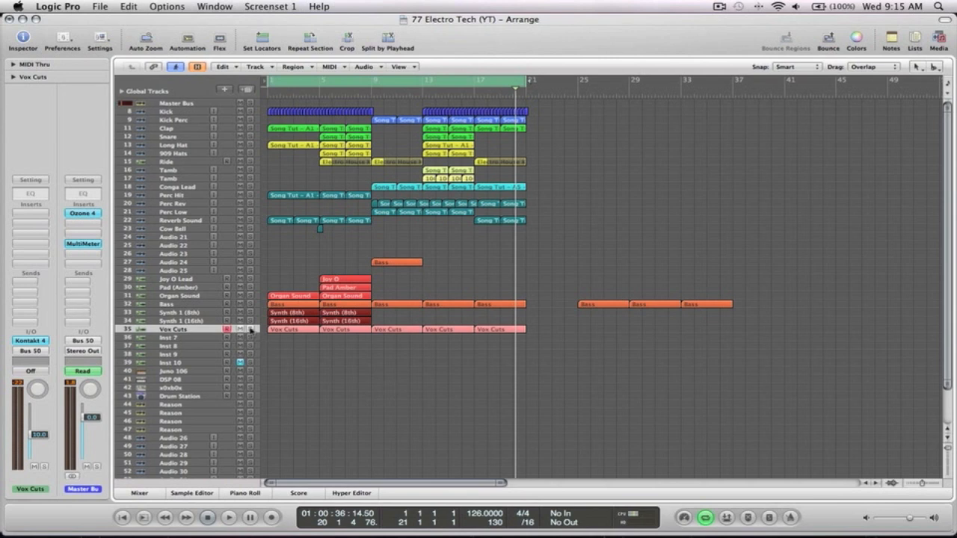
# Solo the Vox Cuts track, play it from the start, and audition its vocal samples with the on-screen musical keyboard
pyautogui.press('Return')
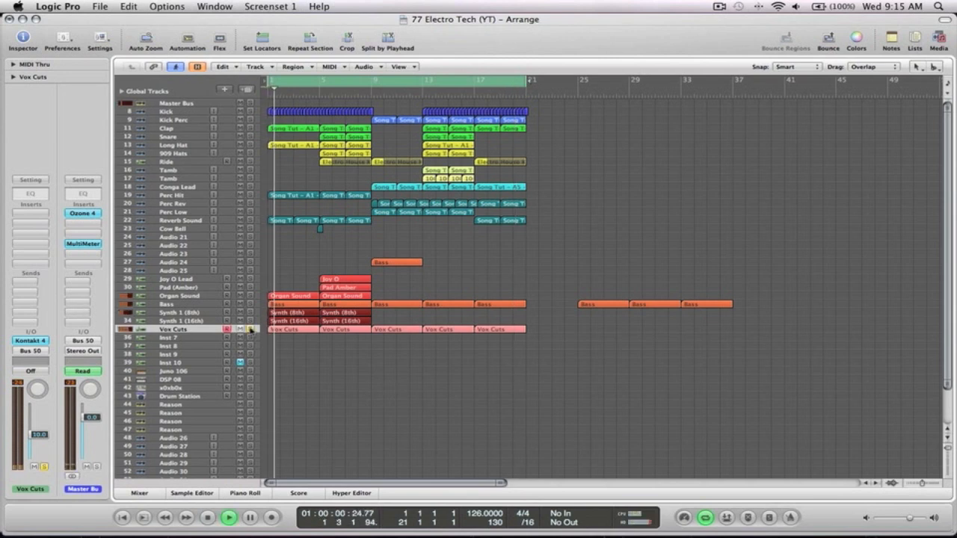
pyautogui.press('super+k')
pyautogui.press('d')
pyautogui.press('j')
pyautogui.press('k')
pyautogui.press('l')
pyautogui.press('k')
pyautogui.press('a')
pyautogui.press('g')
pyautogui.press('h')
pyautogui.press('d')
pyautogui.press('g')
pyautogui.press('e')
pyautogui.press('w')
pyautogui.press('g')
pyautogui.press('h')
pyautogui.press('j')
pyautogui.press('a')
pyautogui.press('d')
pyautogui.press('j')
pyautogui.press('l')
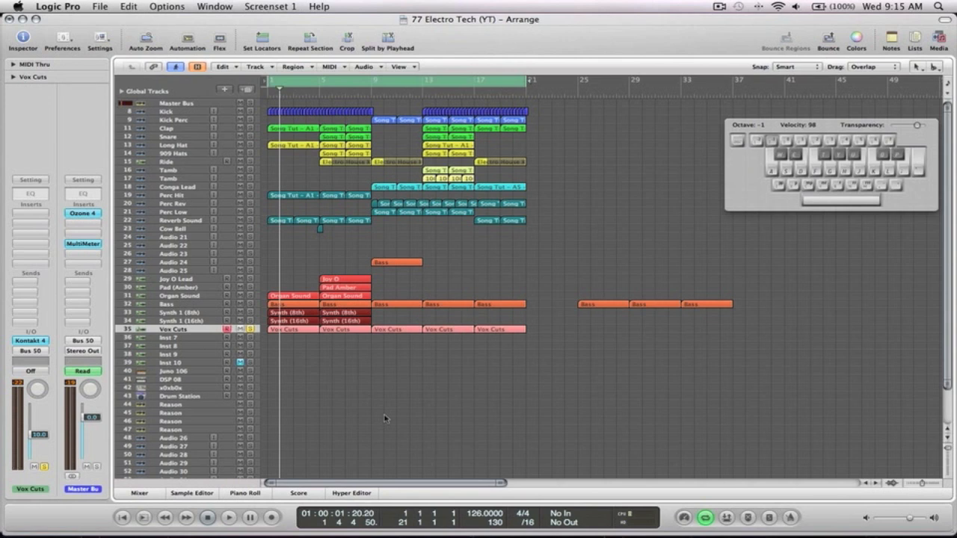
pyautogui.press('super+k')
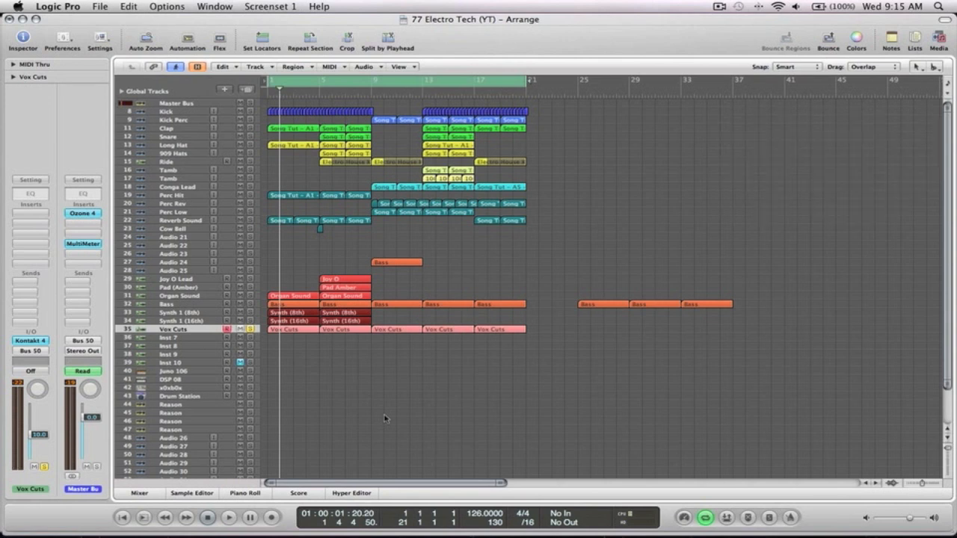
# Examine the notes of the first Vox Cuts region in the Piano Roll while it plays, and close the editor
pyautogui.moveTo(560, 373); pyautogui.dragTo(258, 312)
pyautogui.click(325, 232)
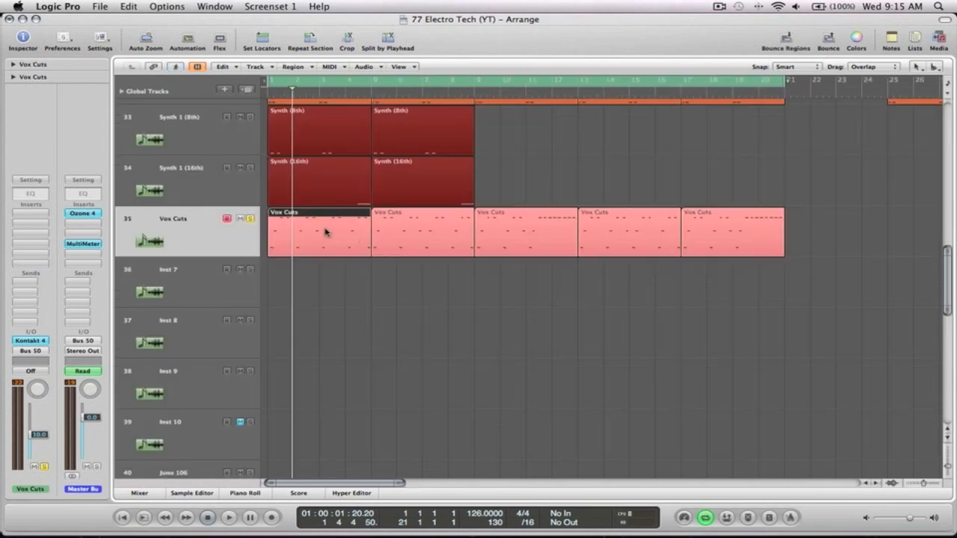
pyautogui.press('super+6')
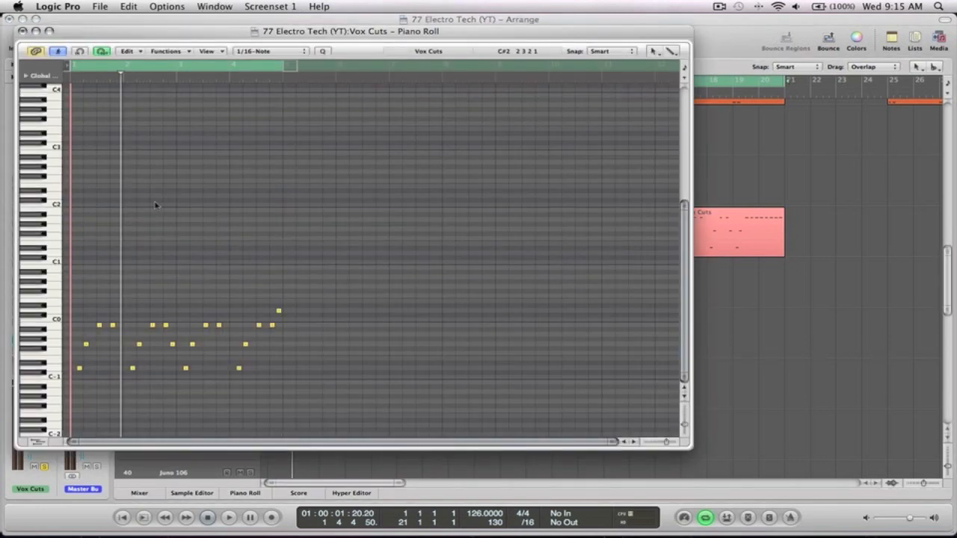
pyautogui.moveTo(146, 31); pyautogui.dragTo(422, 4)
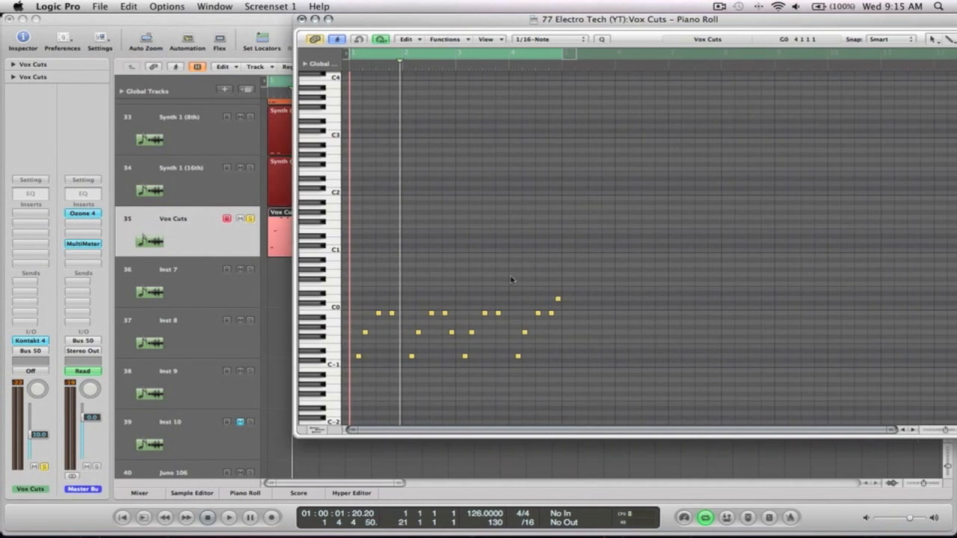
pyautogui.press('space')
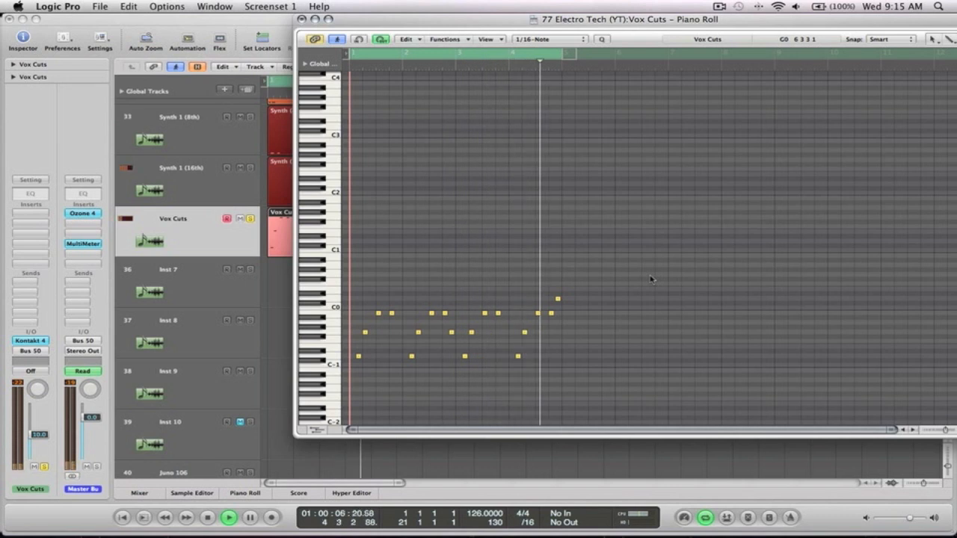
pyautogui.press('space')
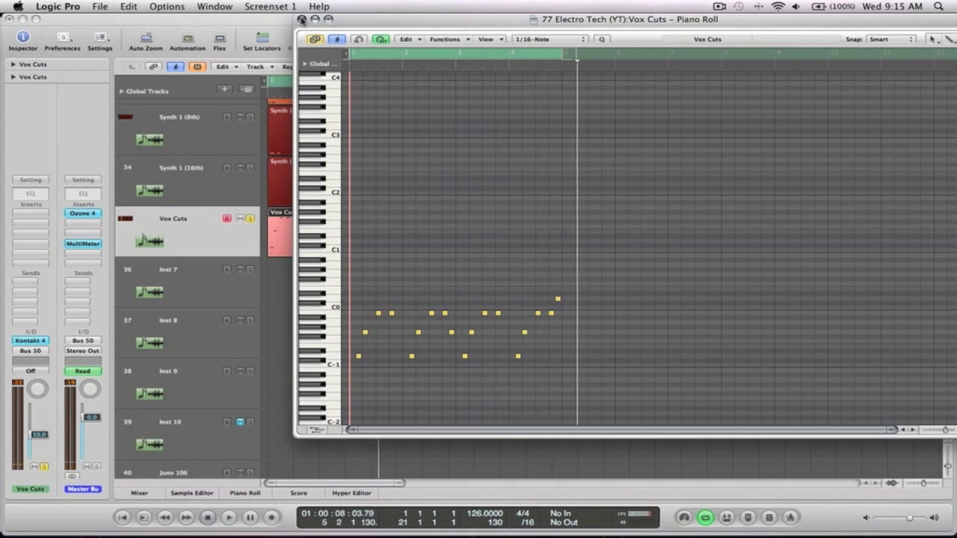
pyautogui.click(302, 19)
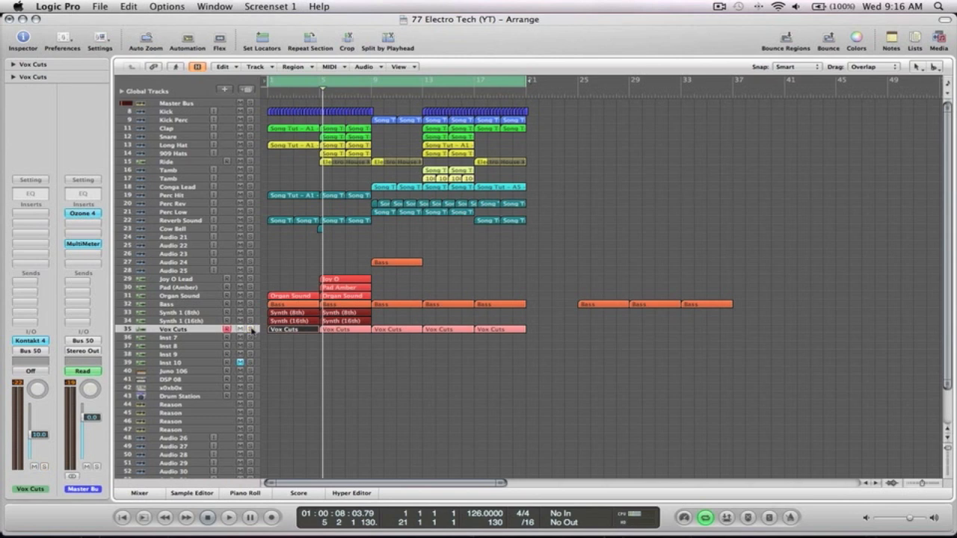
# Unsolo the Vox Cuts track and lower its channel volume to -11.4 dB while playing the full arrangement
pyautogui.click(252, 329)
pyautogui.press('space')
pyautogui.moveTo(579, 357); pyautogui.dragTo(254, 81)
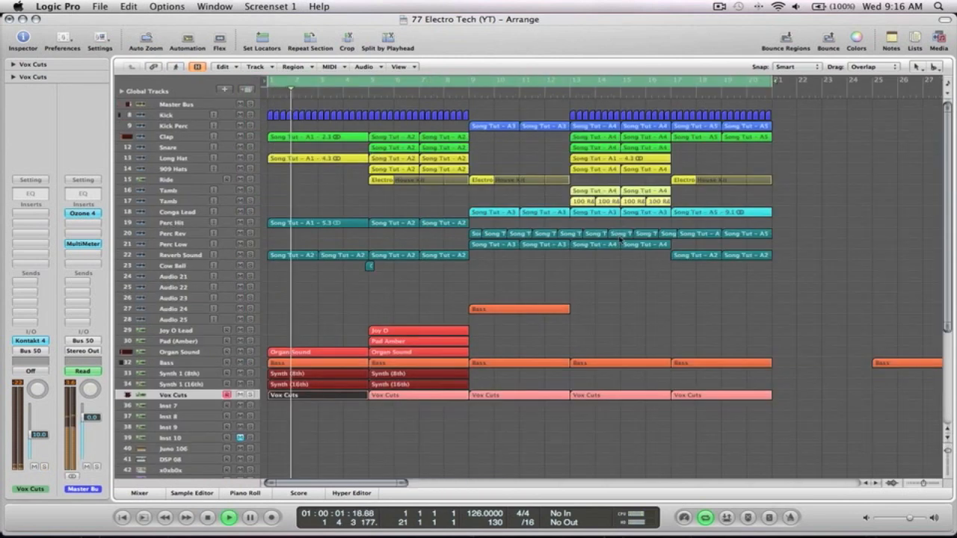
pyautogui.click(727, 282)
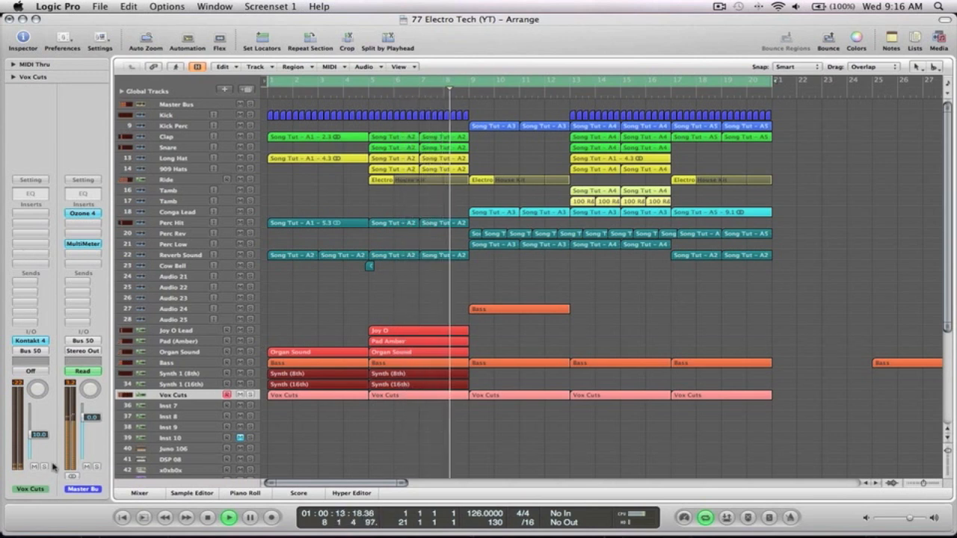
pyautogui.moveTo(38, 434); pyautogui.dragTo(39, 436)
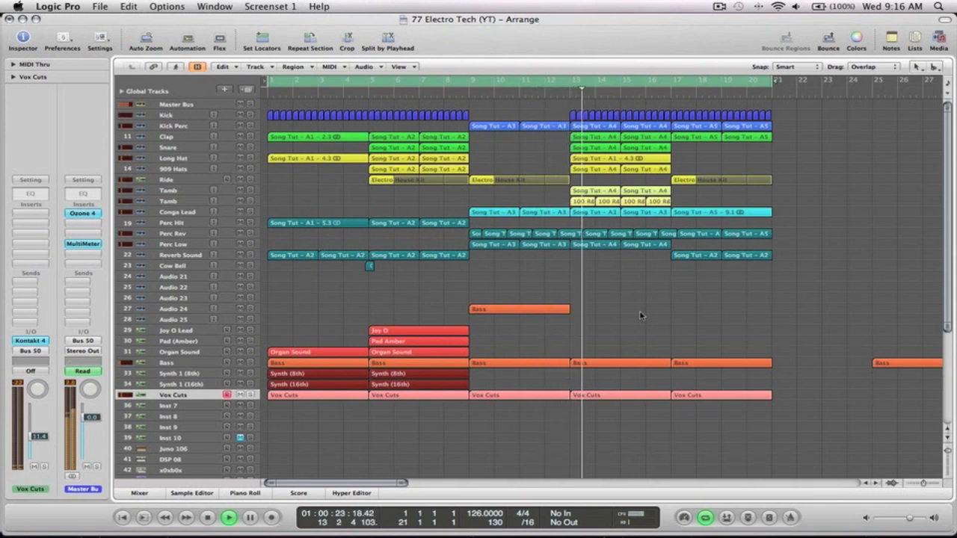
pyautogui.keyDown('ctrl'); pyautogui.keyDown('alt'); pyautogui.click(554, 277); pyautogui.keyUp('alt'); pyautogui.keyUp('ctrl')
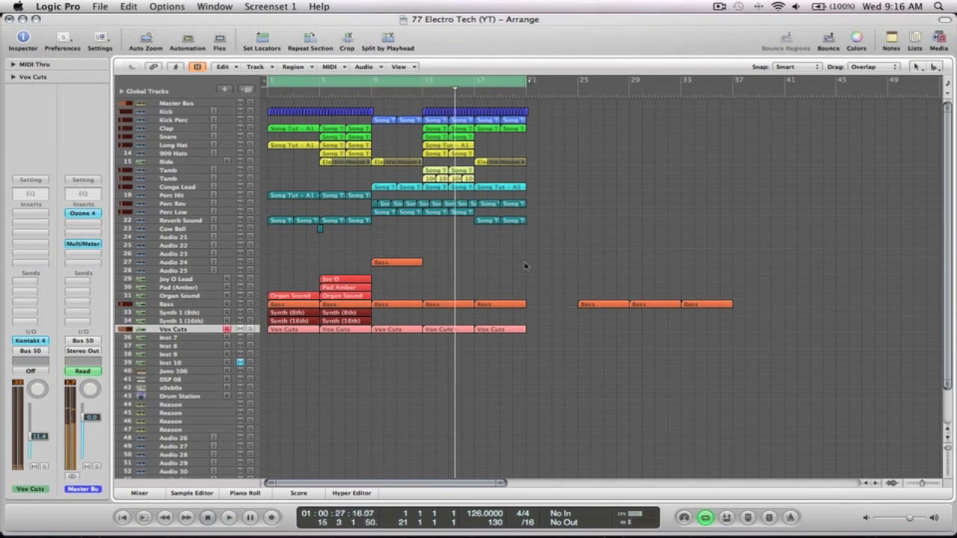
# Delete the stray Bass region at bar 9 on the Audio 24 track
pyautogui.keyDown('ctrl'); pyautogui.keyDown('alt'); pyautogui.click(552, 357); pyautogui.keyUp('alt'); pyautogui.keyUp('ctrl')
pyautogui.click(505, 256)
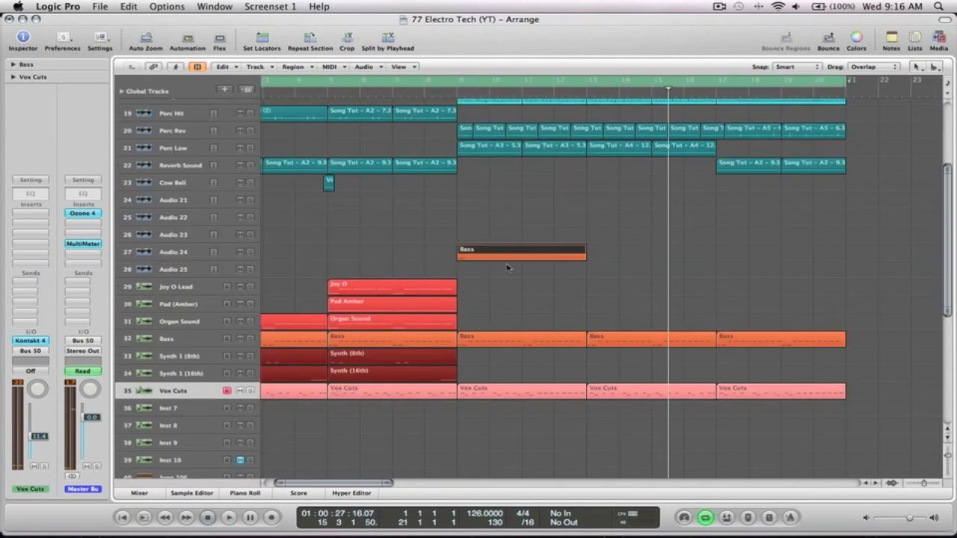
pyautogui.press('Delete')
pyautogui.keyDown('ctrl'); pyautogui.keyDown('alt'); pyautogui.click(509, 264); pyautogui.keyUp('alt'); pyautogui.keyUp('ctrl')
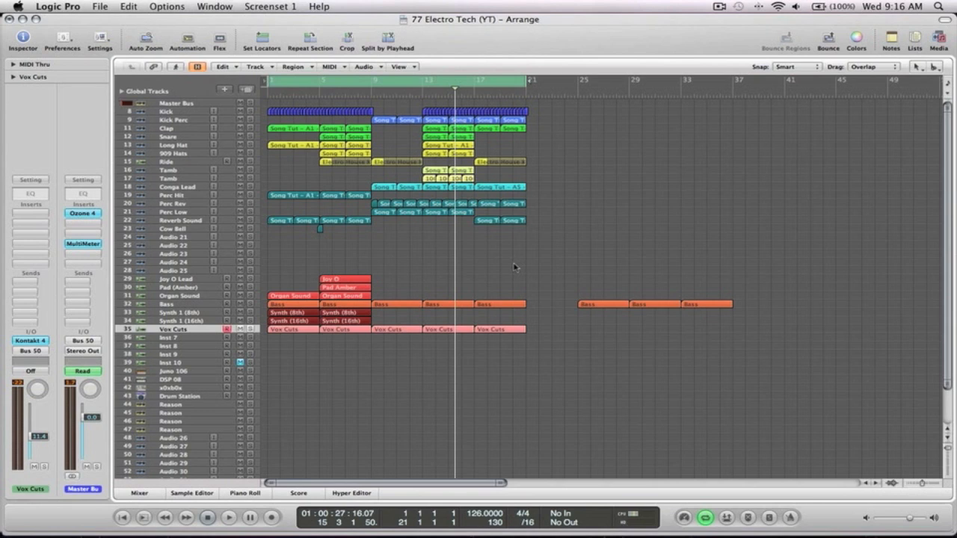
# Play the soloed Vox Cuts track from the start and inspect its Kontakt 4 instrument, closing it again
pyautogui.press('Return')
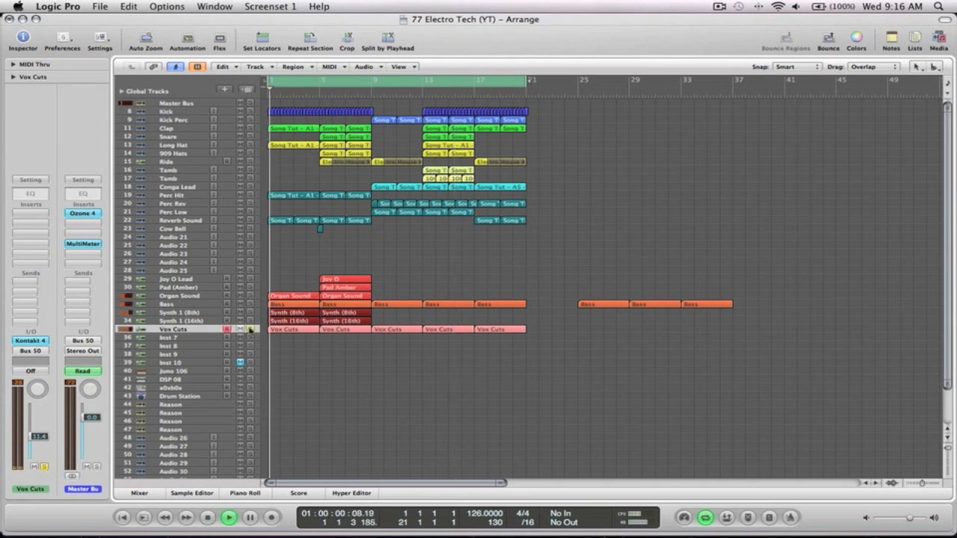
pyautogui.click(37, 342)
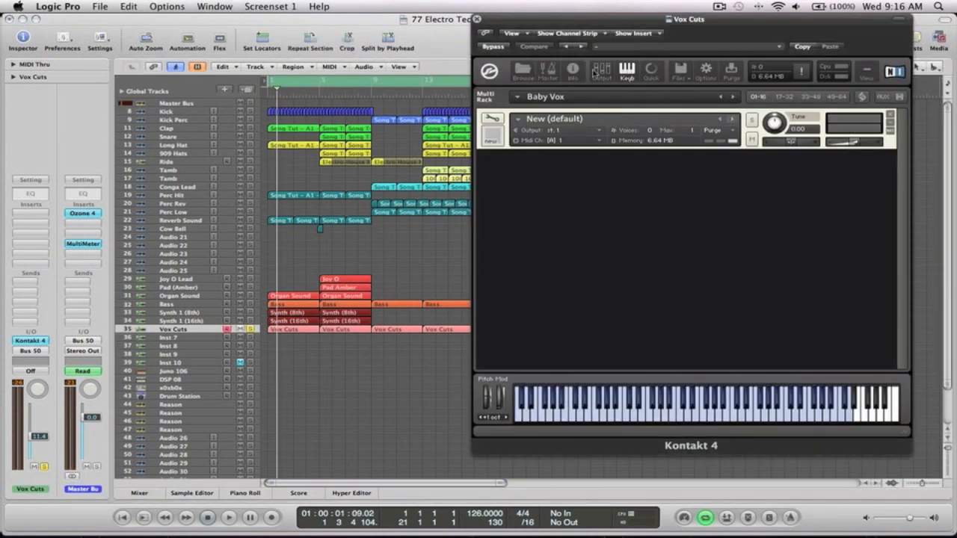
pyautogui.press('space')
pyautogui.click(477, 19)
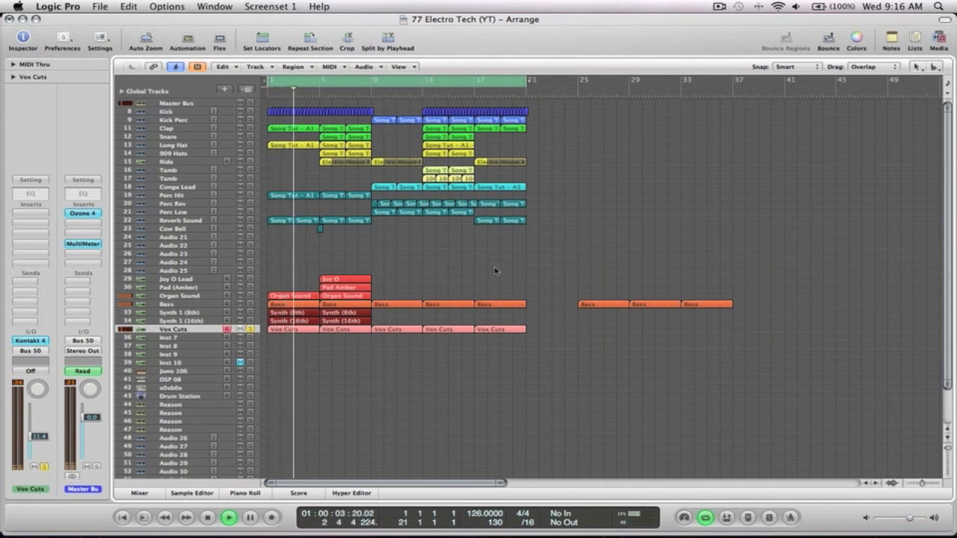
# Insert a Channel EQ on the Vox Cuts track and turn on its analyzer during playback from the start
pyautogui.doubleClick(30, 193)
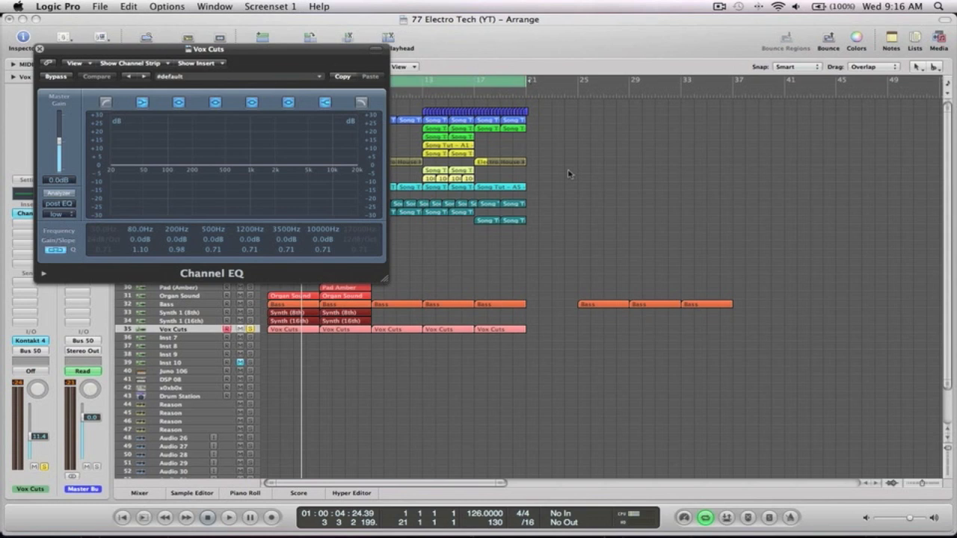
pyautogui.click(60, 193)
pyautogui.press('Return')
pyautogui.press('space')
pyautogui.moveTo(167, 51); pyautogui.dragTo(484, 52)
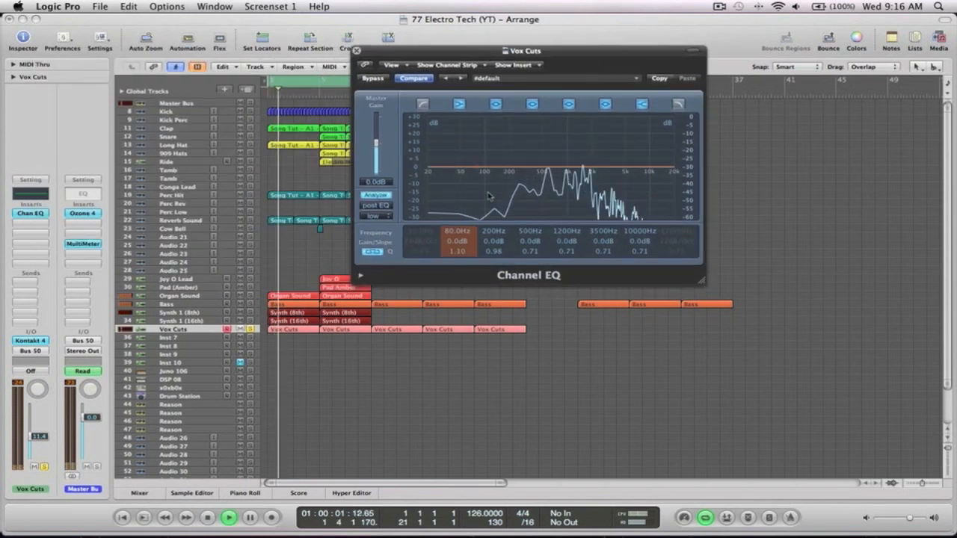
# Enable the low-cut band of the Vox Cuts Channel EQ and set its frequency to 198 Hz
pyautogui.click(424, 105)
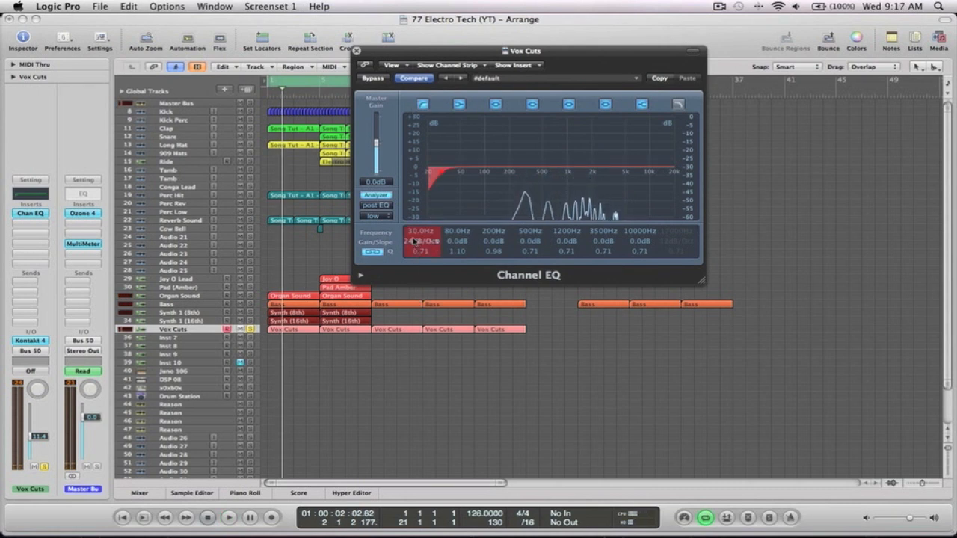
pyautogui.moveTo(411, 231); pyautogui.dragTo(395, 143)
pyautogui.press('Return')
pyautogui.press('space')
pyautogui.moveTo(416, 232); pyautogui.dragTo(416, 237)
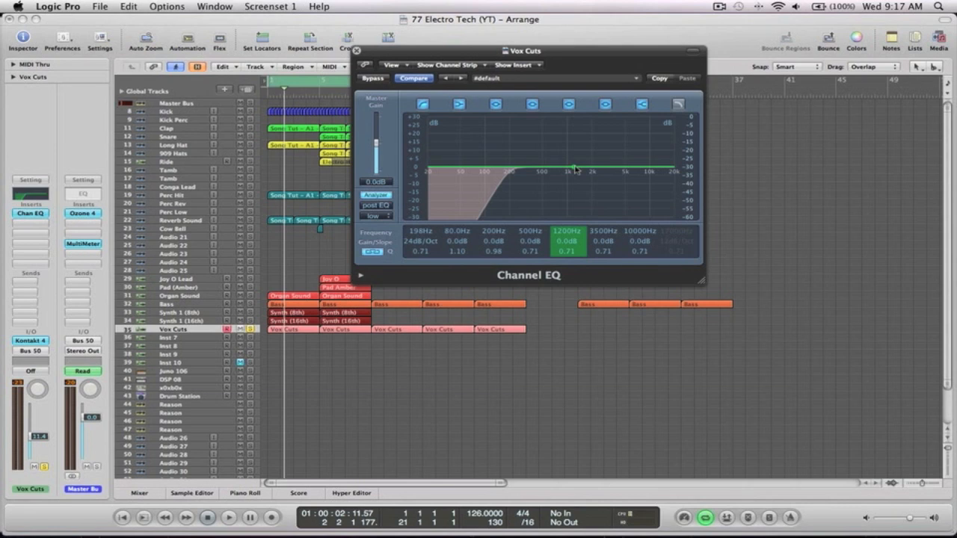
# Shape the Vox Cuts EQ with +3.0 dB at 260 Hz, -1.5 dB at 680 Hz, +5.0 dB at 2450 Hz and +6.5 dB at 10000 Hz
pyautogui.press('space')
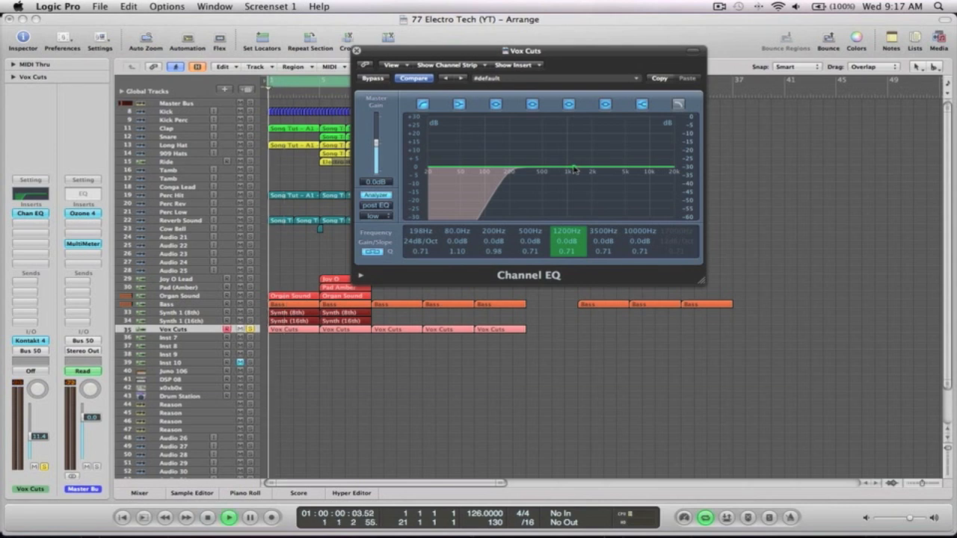
pyautogui.moveTo(574, 169); pyautogui.dragTo(523, 163)
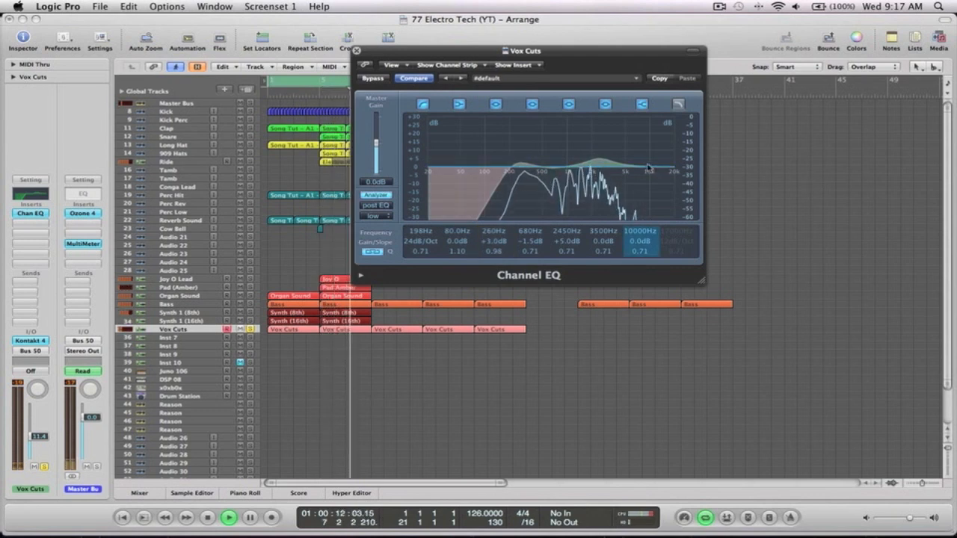
pyautogui.moveTo(654, 169); pyautogui.dragTo(648, 154)
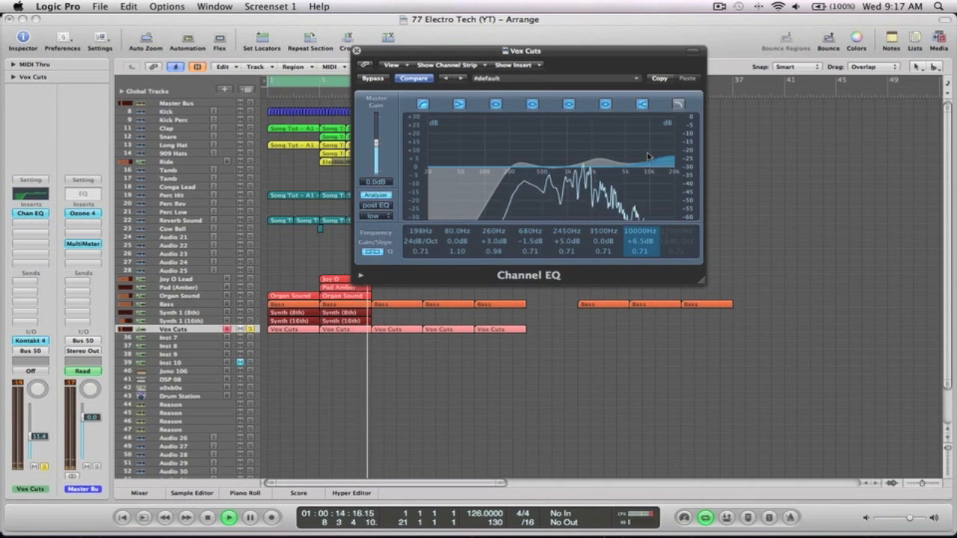
pyautogui.click(357, 51)
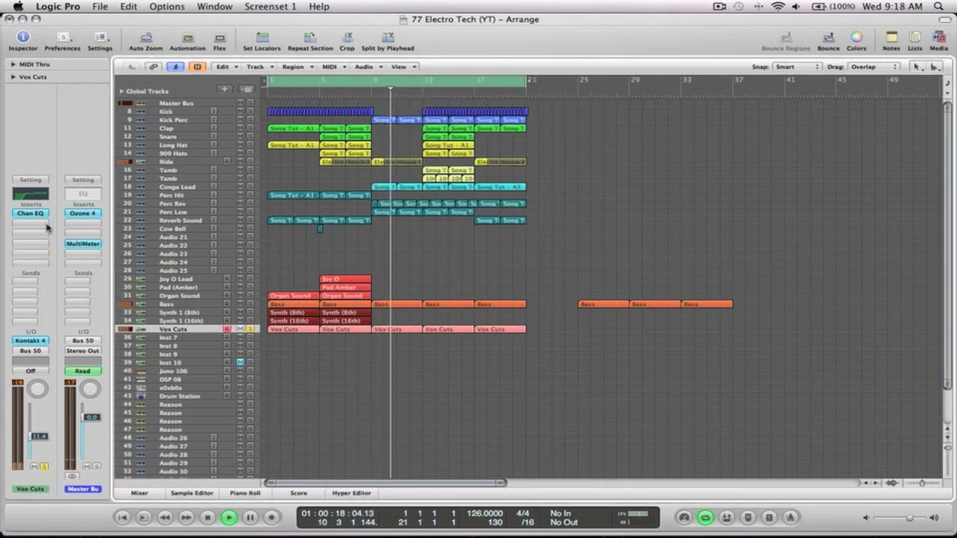
# Unsolo the Vox Cuts track to hear the full mix and insert a Compressor below its Channel EQ
pyautogui.click(251, 330)
pyautogui.press('Return')
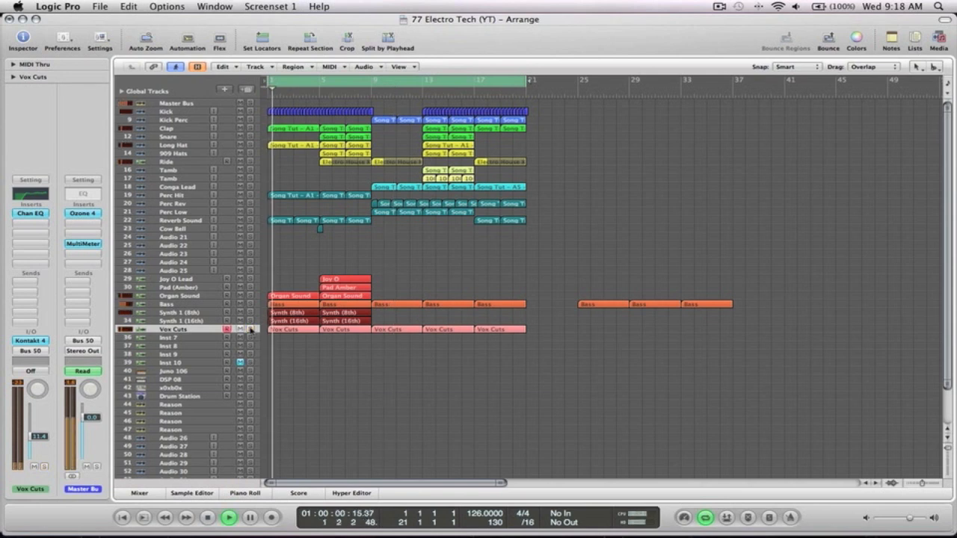
pyautogui.click(30, 213)
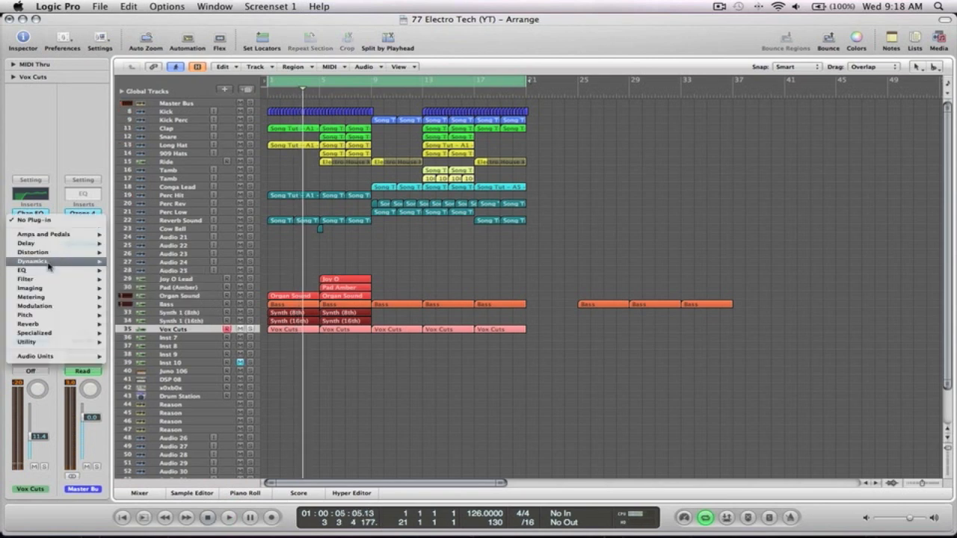
pyautogui.moveTo(48, 264)
pyautogui.moveTo(172, 271)
pyautogui.click(248, 272)
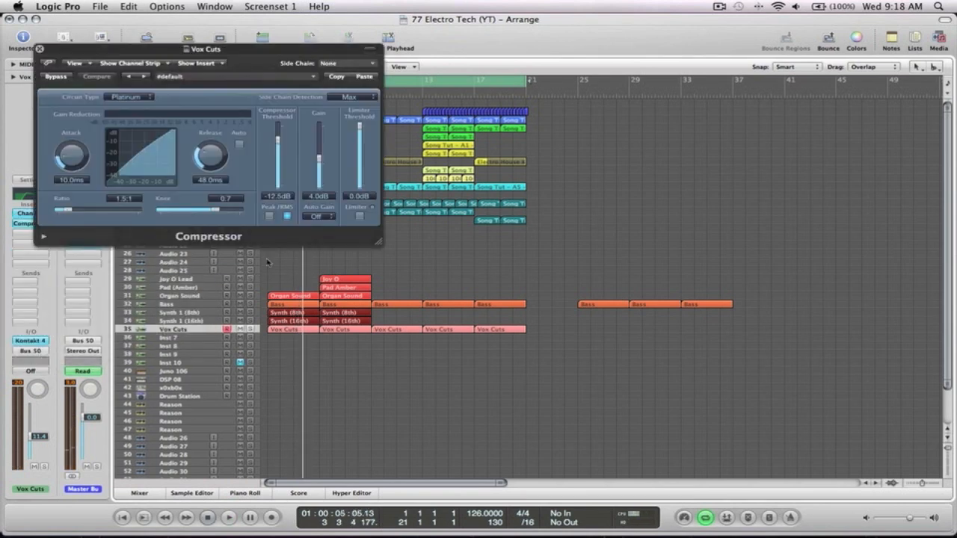
pyautogui.moveTo(199, 39); pyautogui.dragTo(593, 74)
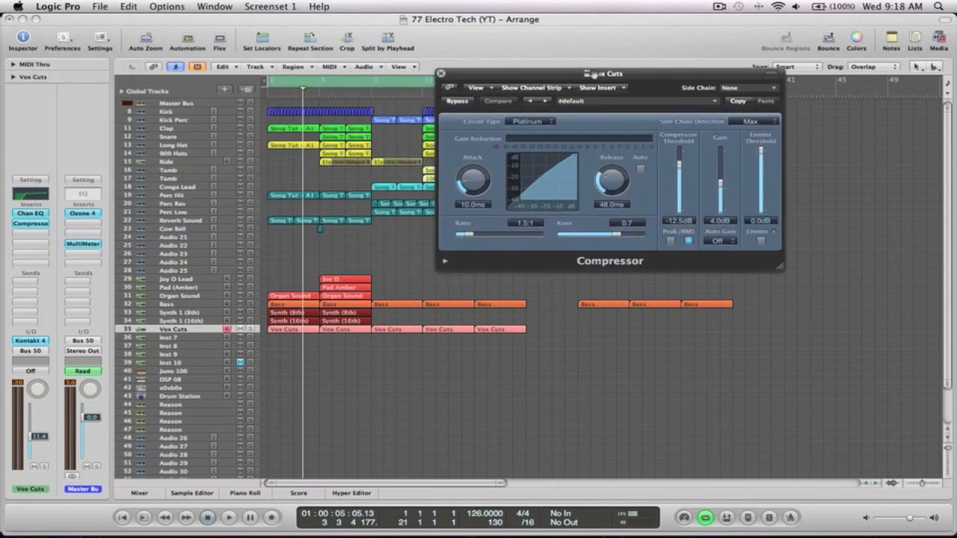
# Set the Vox Cuts compressor to 0.0 ms attack, 2.0:1 ratio, 110 ms release, -19.0 dB threshold and 1.0 dB gain during playback
pyautogui.moveTo(486, 187); pyautogui.dragTo(485, 213)
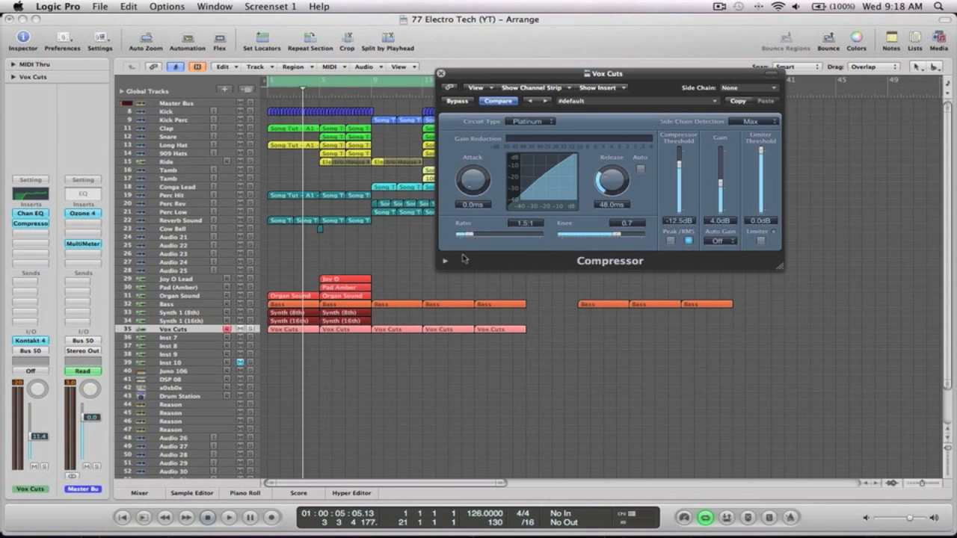
pyautogui.moveTo(457, 234); pyautogui.dragTo(477, 236)
pyautogui.press('Return')
pyautogui.press('space')
pyautogui.moveTo(611, 179); pyautogui.dragTo(614, 160)
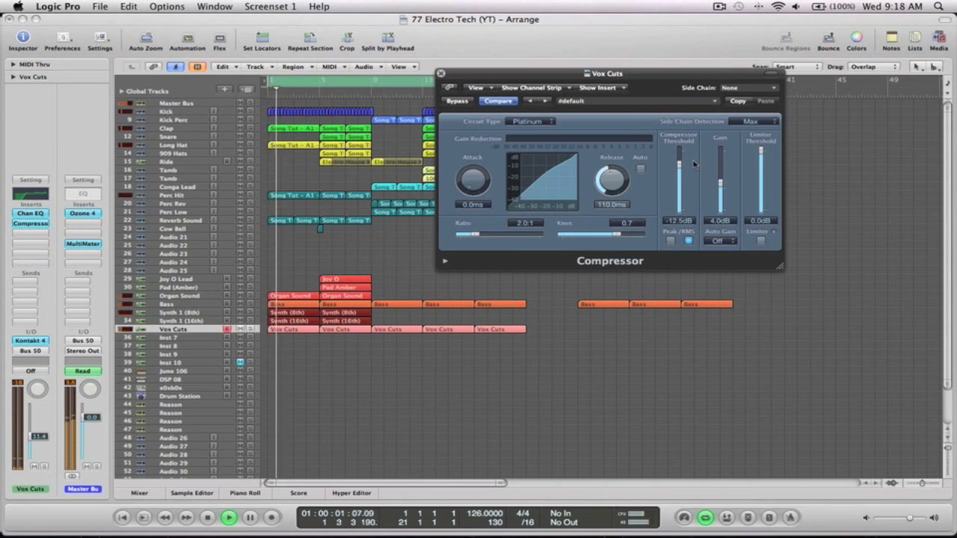
pyautogui.moveTo(679, 158); pyautogui.dragTo(723, 189)
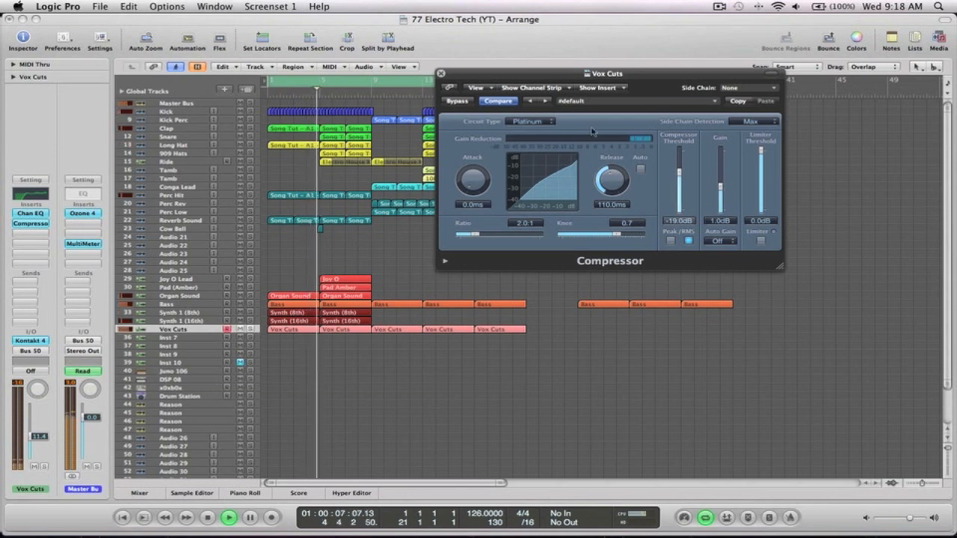
pyautogui.press('space')
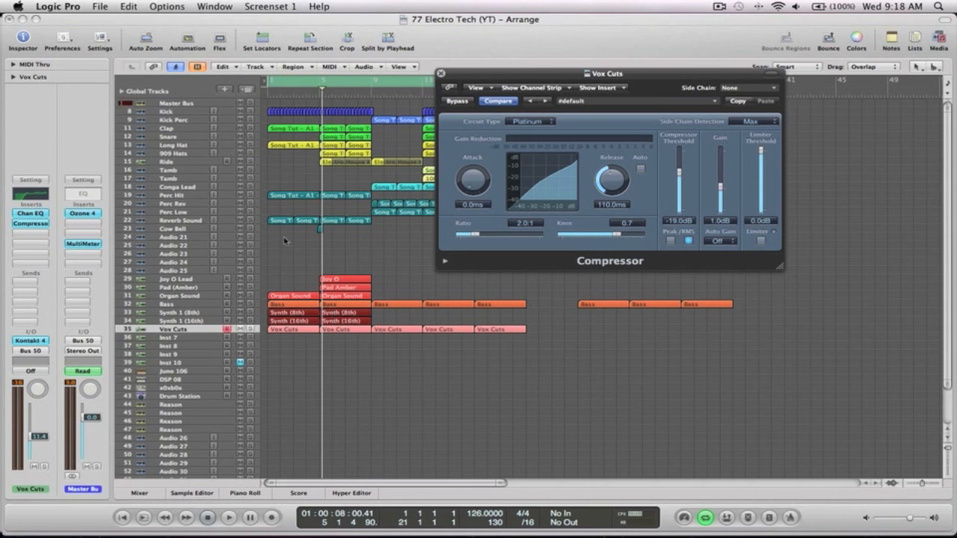
pyautogui.moveTo(304, 240); pyautogui.dragTo(281, 211)
pyautogui.keyDown('ctrl'); pyautogui.keyDown('alt'); pyautogui.click(358, 191); pyautogui.keyUp('alt'); pyautogui.keyUp('ctrl')
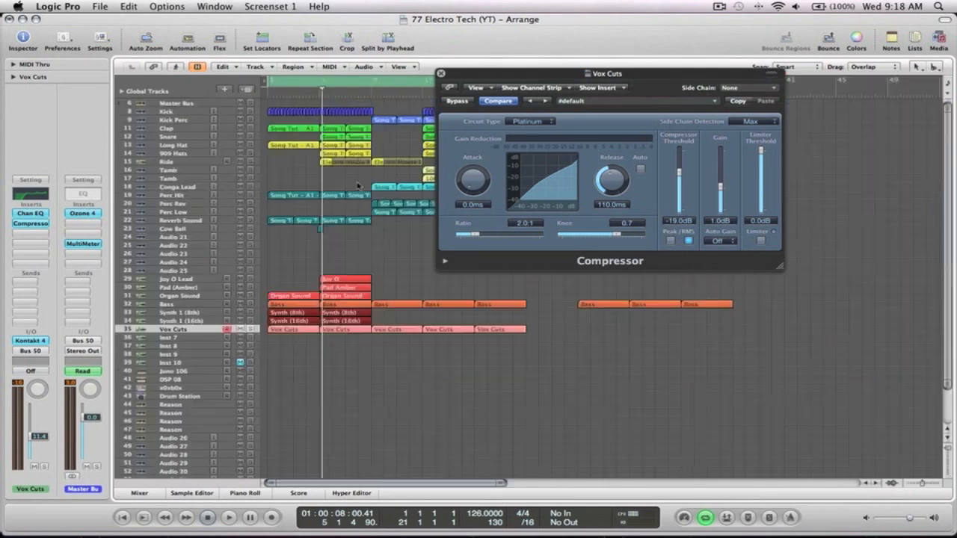
# Examine the waveform and hits of the Perc Hit region at close range, closing the open Compressor
pyautogui.moveTo(291, 117); pyautogui.dragTo(268, 109)
pyautogui.scroll(-10, 315, 318)
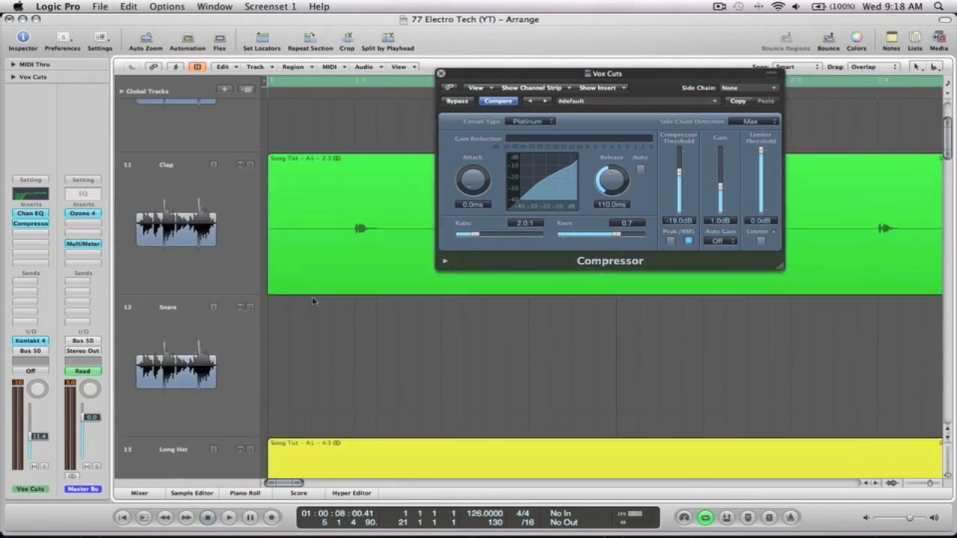
pyautogui.scroll(-3, 313, 302)
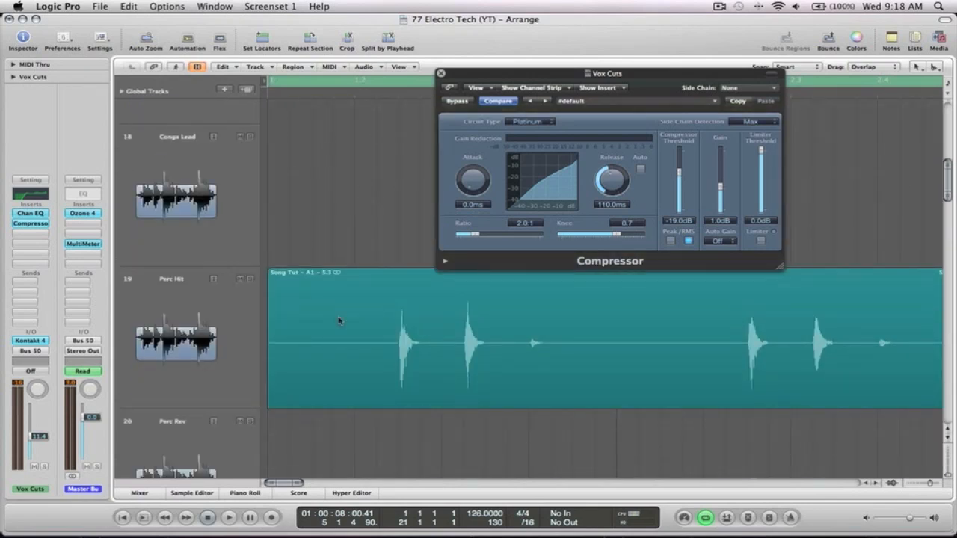
pyautogui.click(372, 291)
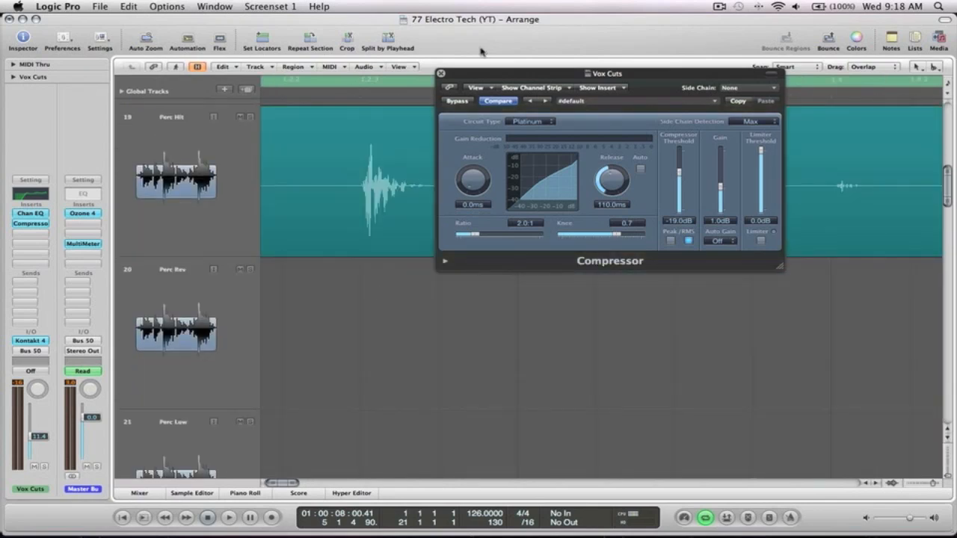
pyautogui.click(441, 74)
pyautogui.moveTo(444, 242); pyautogui.dragTo(343, 140)
pyautogui.moveTo(476, 158)
pyautogui.mouseDown()
pyautogui.moveTo(506, 158)
pyautogui.moveTo(489, 156)
pyautogui.mouseUp()
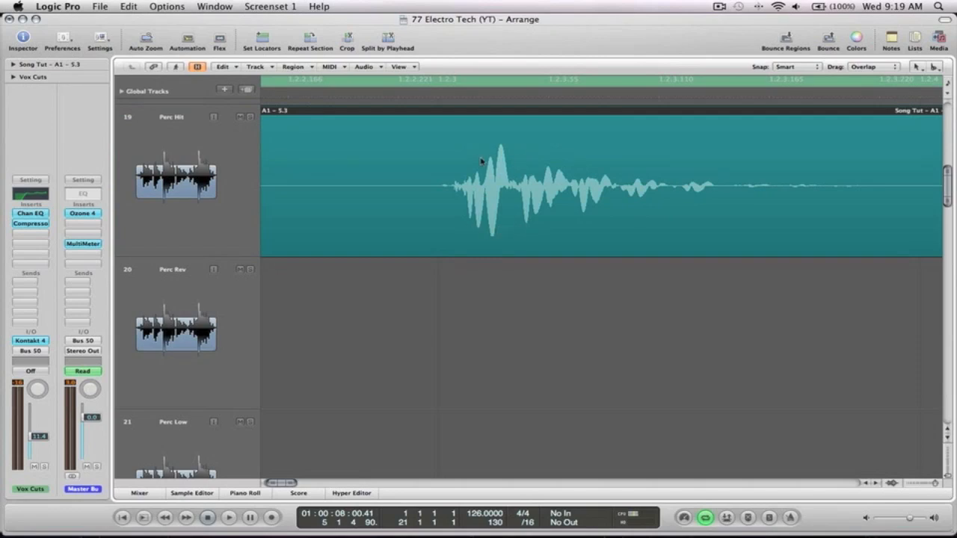
pyautogui.keyDown('ctrl'); pyautogui.keyDown('alt'); pyautogui.click(522, 159); pyautogui.keyUp('alt'); pyautogui.keyUp('ctrl')
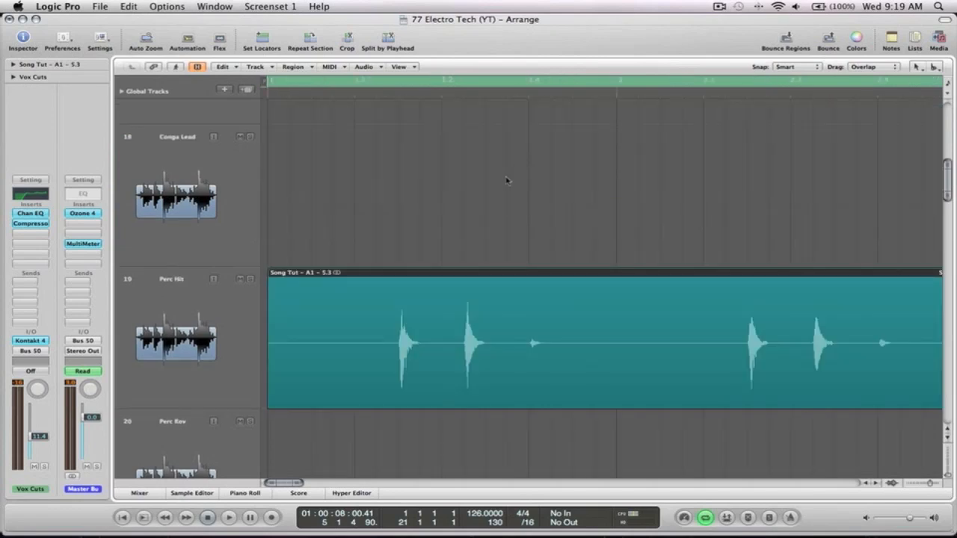
# Select the Vox Cuts regions and insert the Smartelectronix s(M)exoscope below the Compressor on the Vox Cuts track
pyautogui.keyDown('ctrl'); pyautogui.keyDown('alt'); pyautogui.click(505, 180); pyautogui.keyUp('alt'); pyautogui.keyUp('ctrl')
pyautogui.click(419, 271)
pyautogui.moveTo(448, 357); pyautogui.dragTo(265, 323)
pyautogui.click(159, 358)
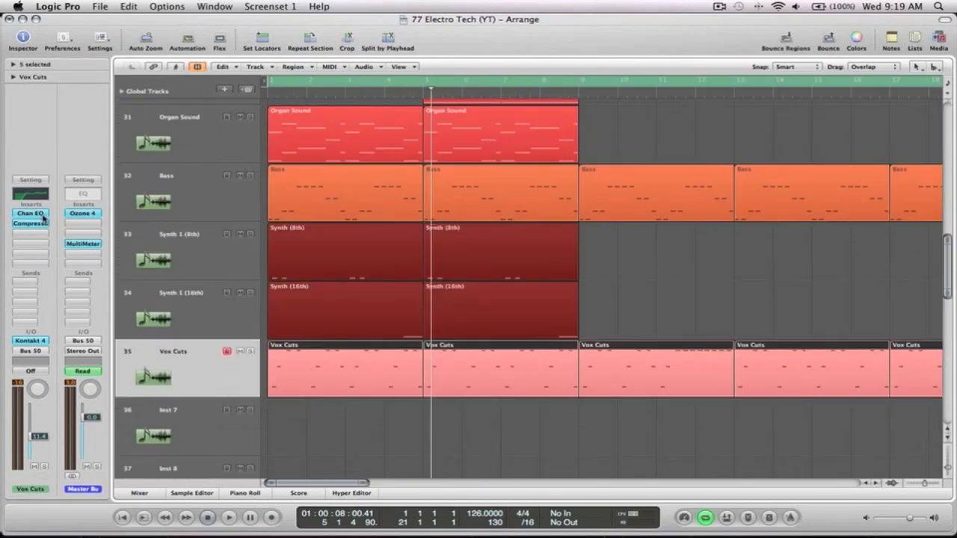
pyautogui.click(31, 235)
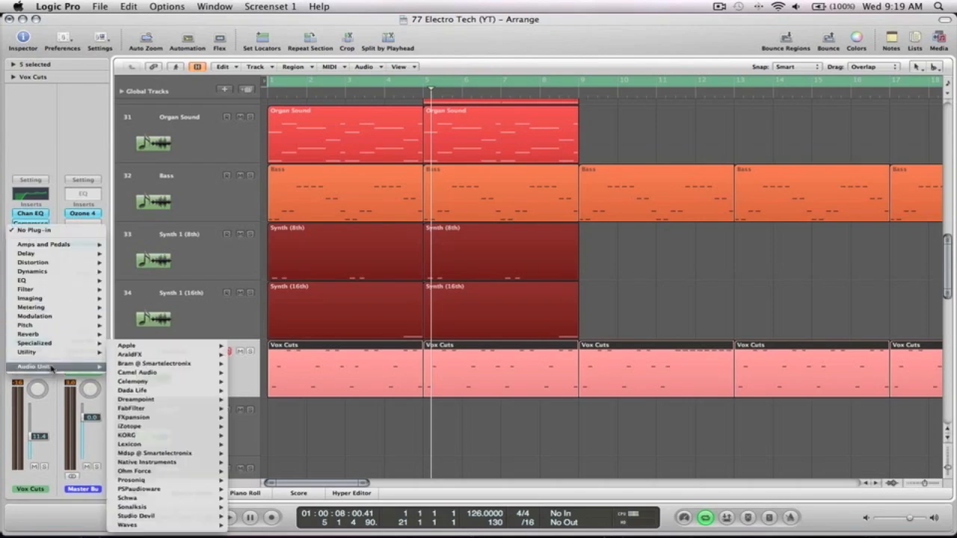
pyautogui.click(19, 291)
pyautogui.click(31, 258)
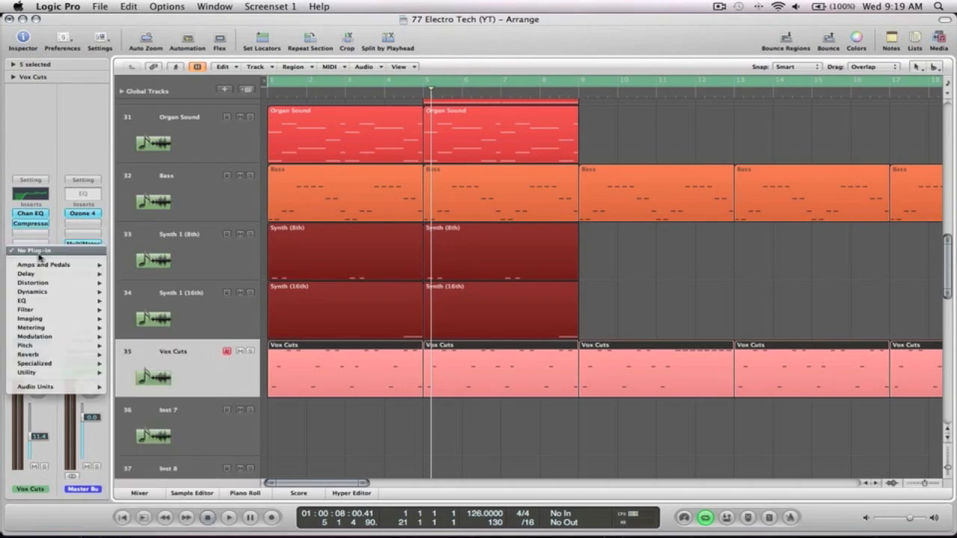
pyautogui.moveTo(57, 386)
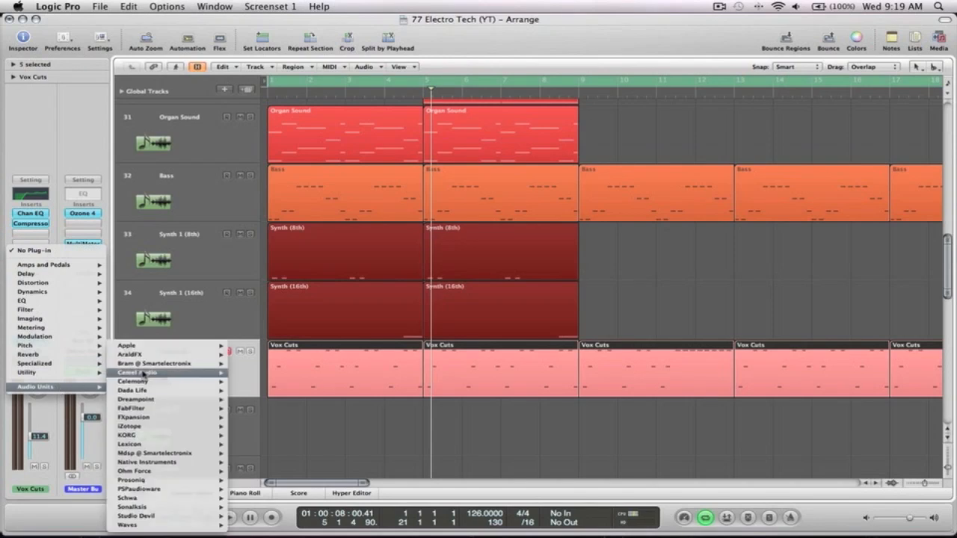
pyautogui.moveTo(145, 365)
pyautogui.moveTo(289, 365)
pyautogui.click(348, 368)
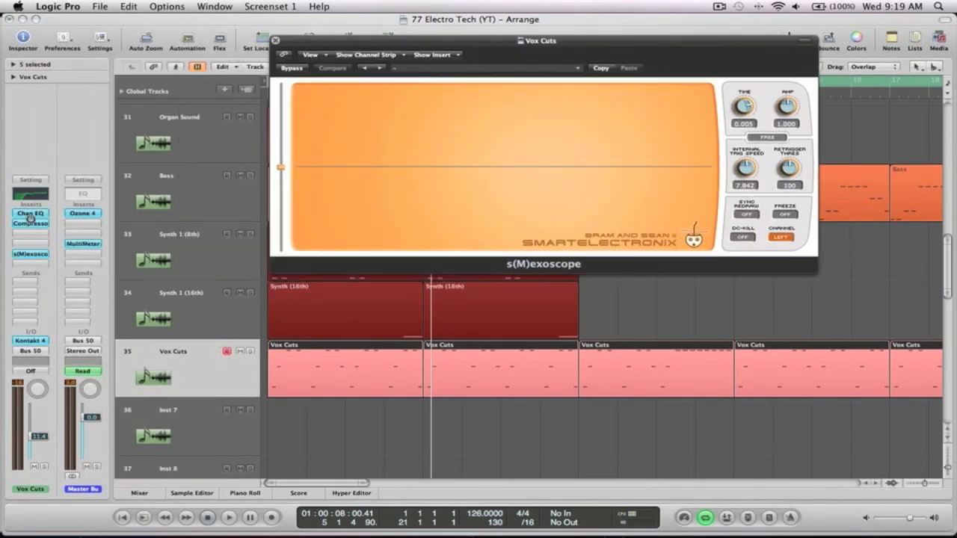
# Play the song and compare the Vox Cuts waveform with the Compressor bypassed and active, keeping both plug-ins in view
pyautogui.keyDown('alt'); pyautogui.click(32, 223); pyautogui.keyUp('alt')
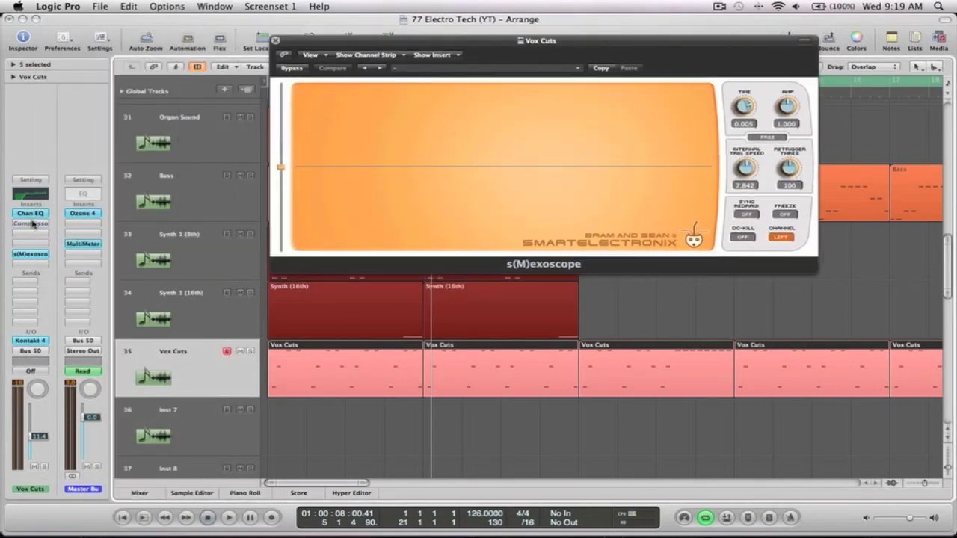
pyautogui.press('space')
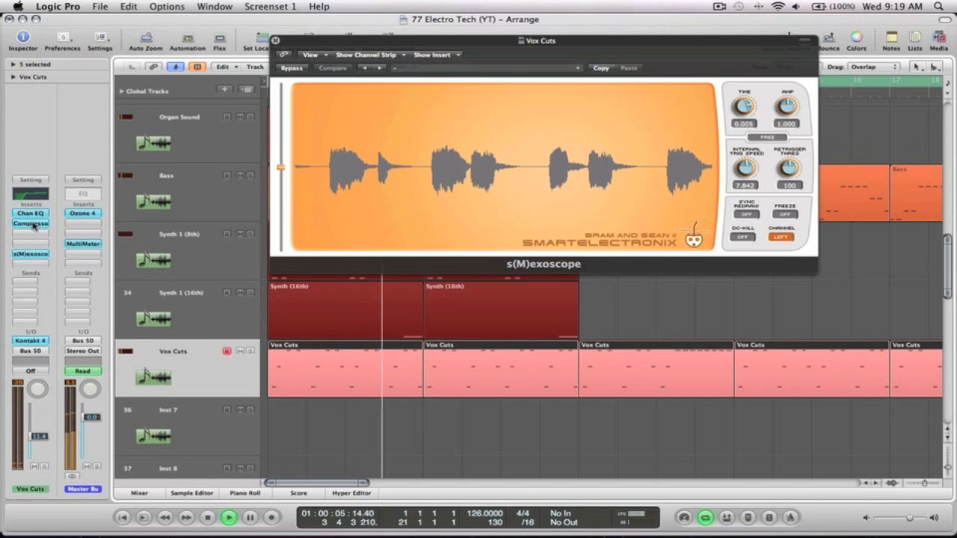
pyautogui.click(31, 223)
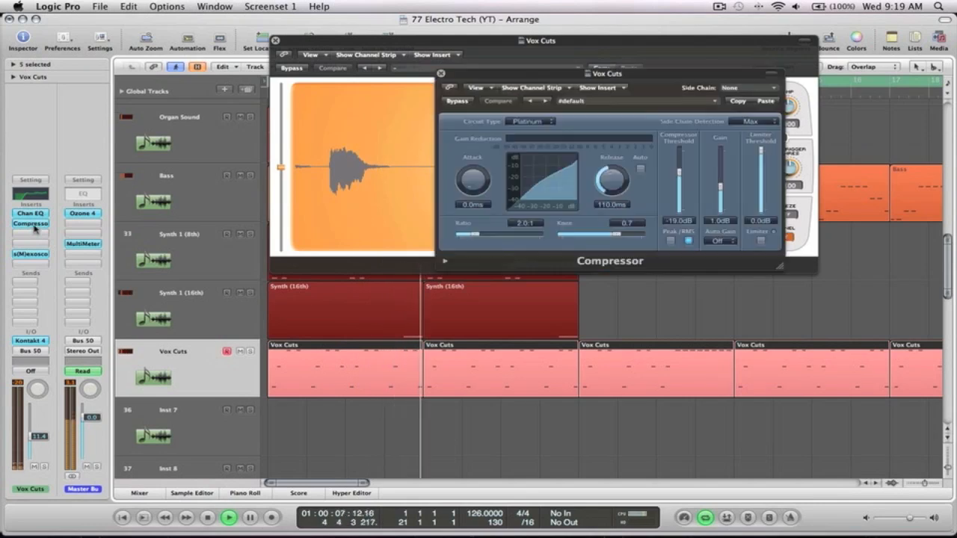
pyautogui.moveTo(607, 77); pyautogui.dragTo(646, 250)
# Adjust the Vox Cuts compressor to a 2.1:1 ratio and -18.0 dB threshold during playback, and close it
pyautogui.moveTo(519, 408); pyautogui.dragTo(582, 408)
pyautogui.moveTo(722, 346)
pyautogui.mouseDown()
pyautogui.moveTo(722, 361)
pyautogui.moveTo(723, 352)
pyautogui.mouseUp()
pyautogui.moveTo(581, 409); pyautogui.dragTo(521, 408)
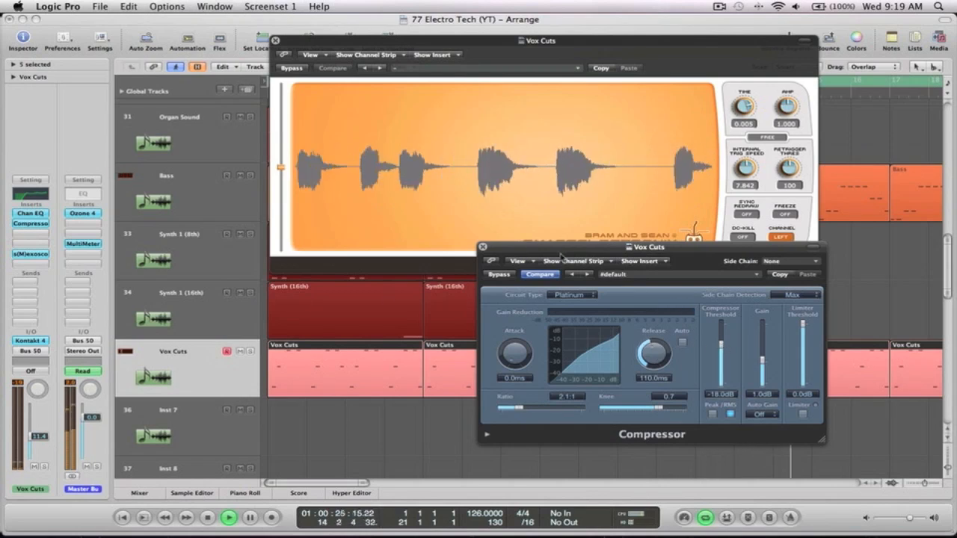
pyautogui.press('space')
pyautogui.click(484, 248)
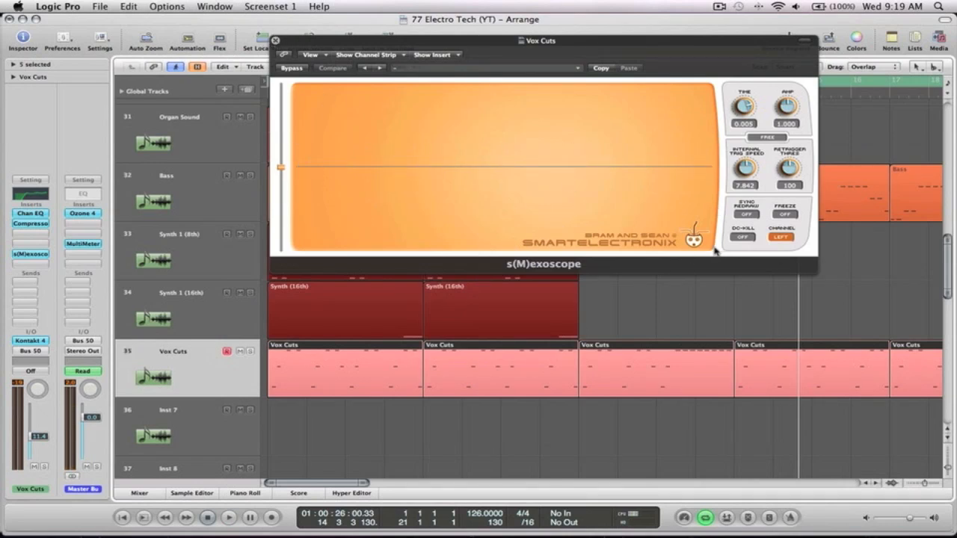
# Close the s(M)exoscope, show the whole arrangement and remove the scope from the Vox Cuts inserts
pyautogui.click(276, 41)
pyautogui.press('z')
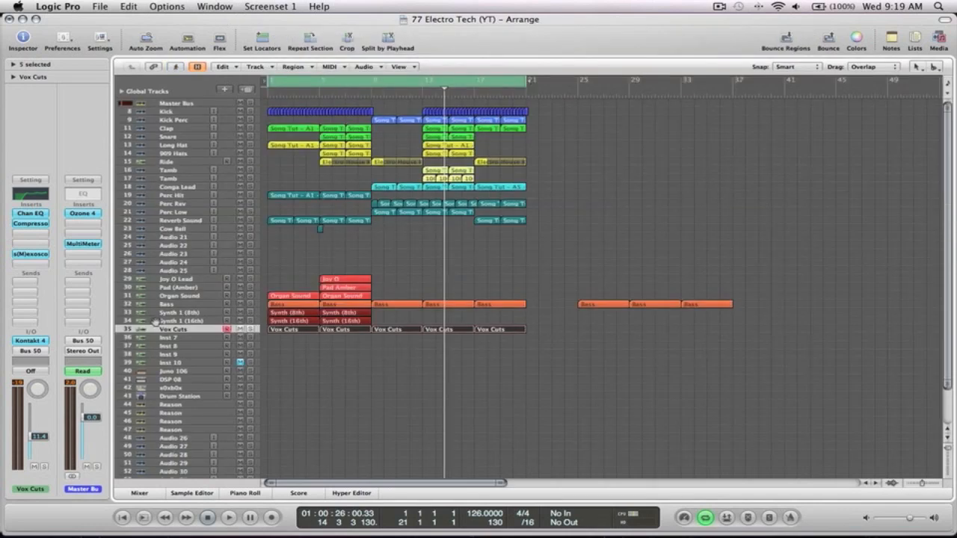
pyautogui.click(31, 256)
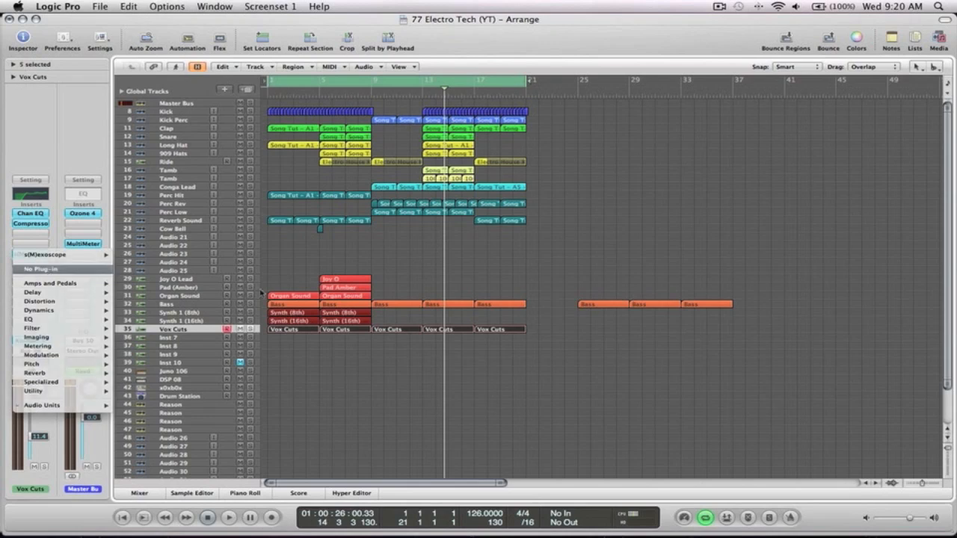
pyautogui.click(33, 271)
pyautogui.click(536, 269)
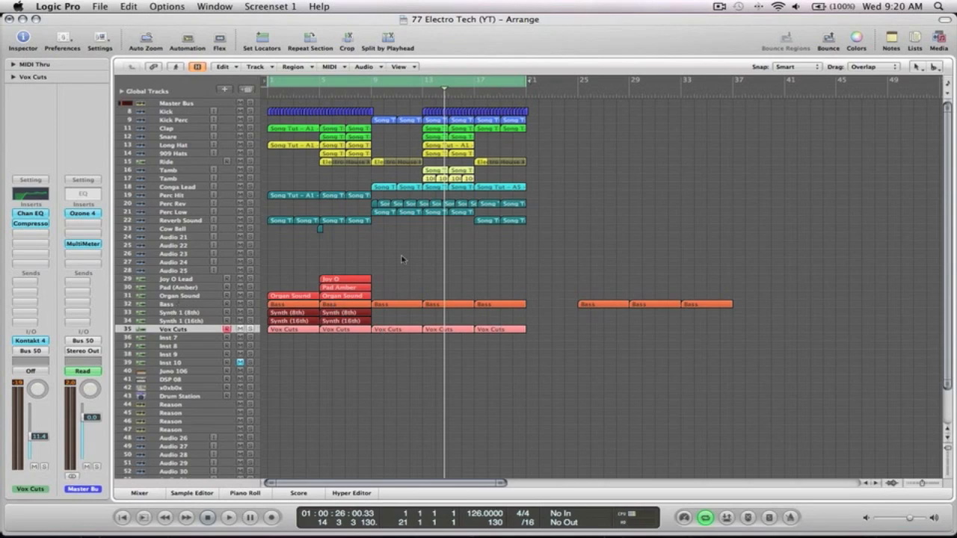
# Add a Bus 1 room reverb send to Vox Cuts, raise its level during playback, and solo the track
pyautogui.moveTo(550, 362); pyautogui.dragTo(251, 98)
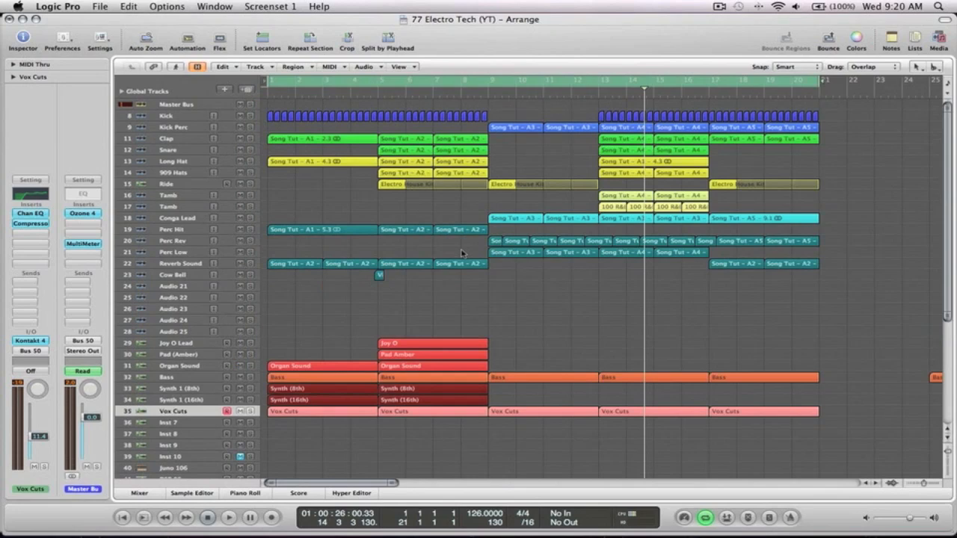
pyautogui.keyDown('ctrl'); pyautogui.keyDown('alt'); pyautogui.click(426, 208); pyautogui.keyUp('alt'); pyautogui.keyUp('ctrl')
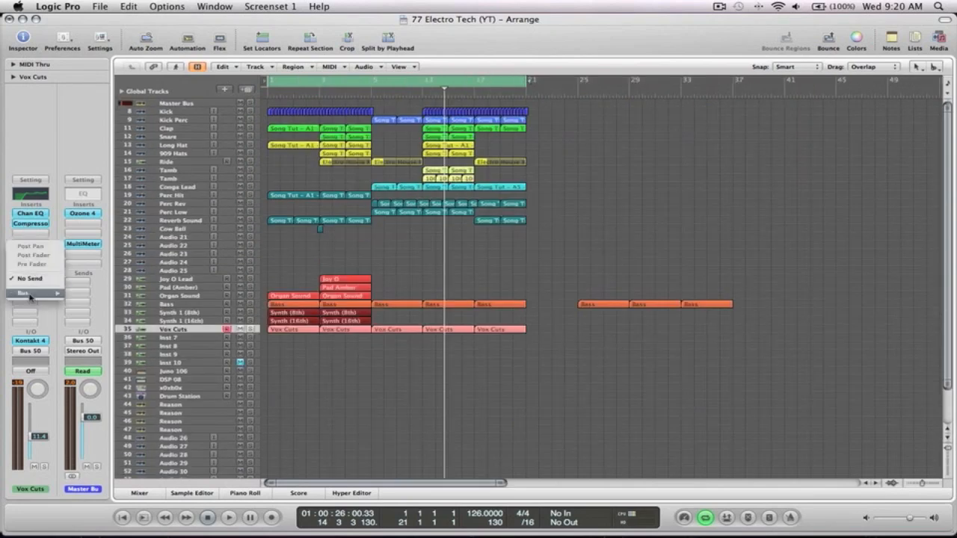
pyautogui.click(30, 286)
pyautogui.click(91, 234)
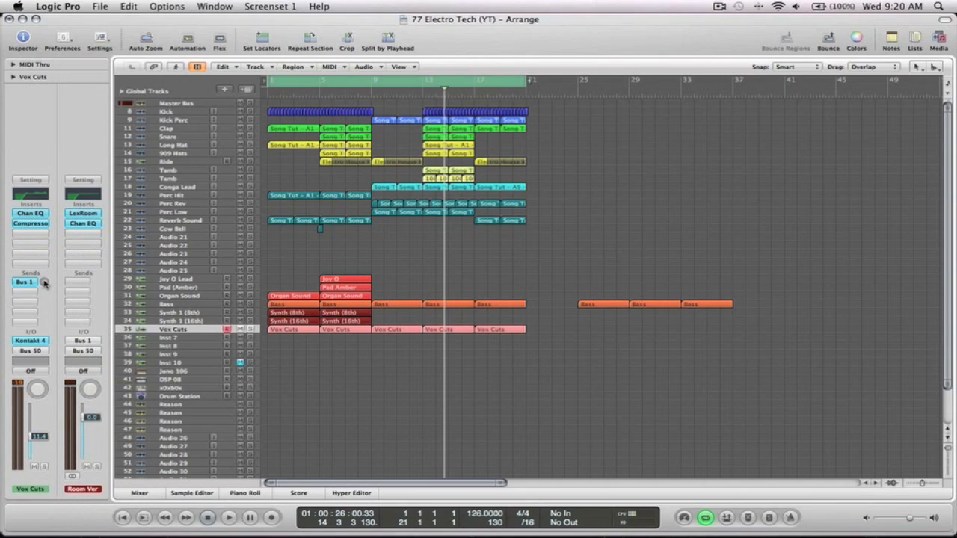
pyautogui.press('space')
pyautogui.moveTo(44, 283); pyautogui.dragTo(44, 292)
pyautogui.click(249, 329)
# Add a second send on Vox Cuts to Bus 6, the 1/8 delay, and adjust the send levels during playback
pyautogui.click(27, 283)
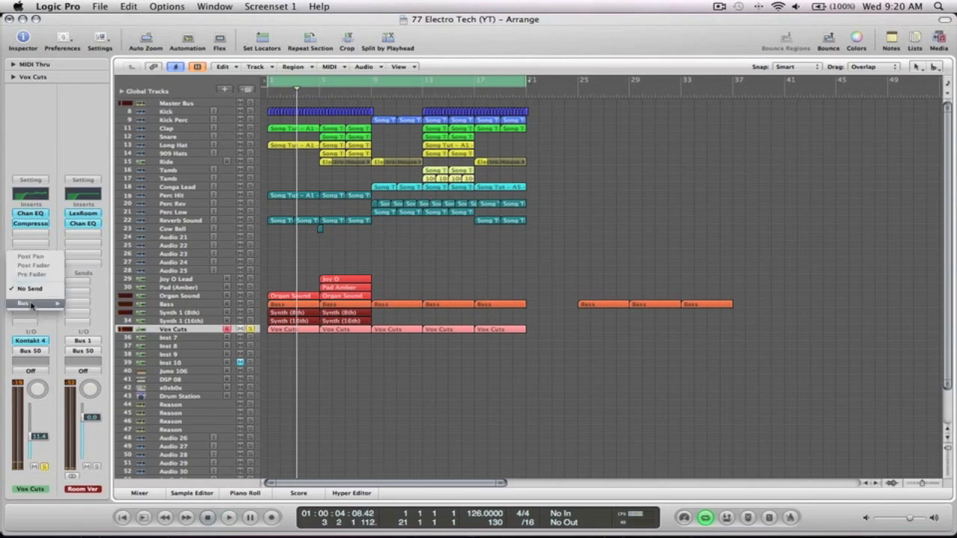
pyautogui.moveTo(34, 303)
pyautogui.click(123, 275)
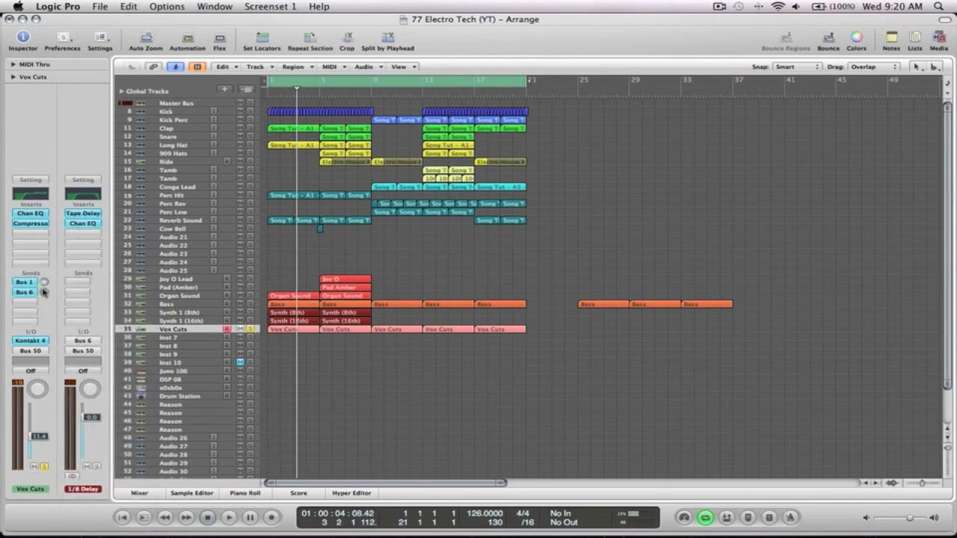
pyautogui.press('space')
pyautogui.moveTo(46, 285); pyautogui.dragTo(45, 292)
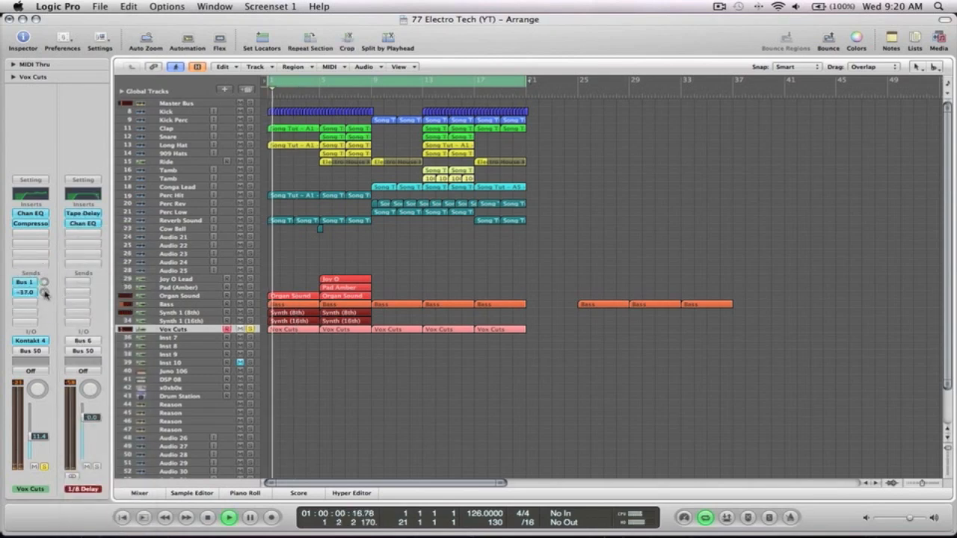
pyautogui.press('space')
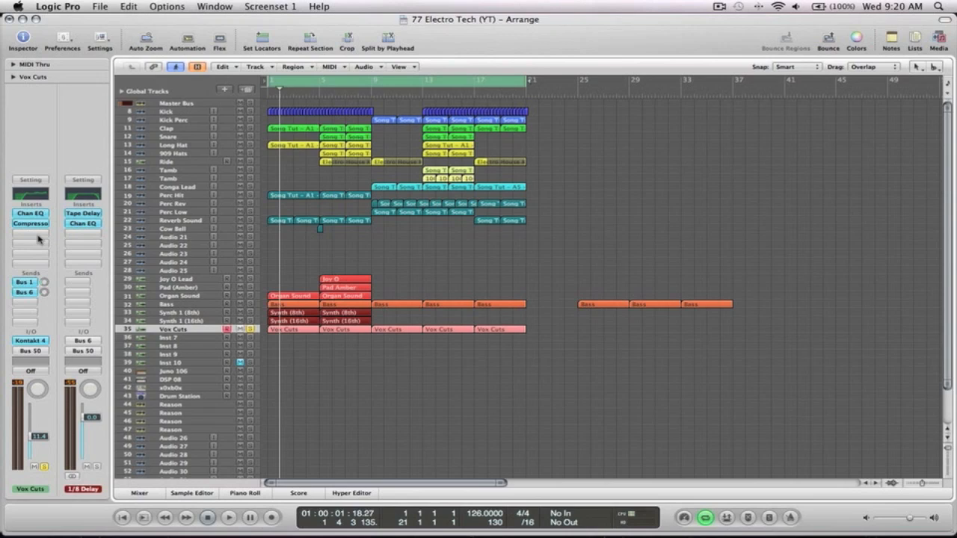
# Move the Vox Cuts Compressor two insert slots down and insert a Tape Delay directly below the Channel EQ
pyautogui.moveTo(33, 224); pyautogui.dragTo(37, 246)
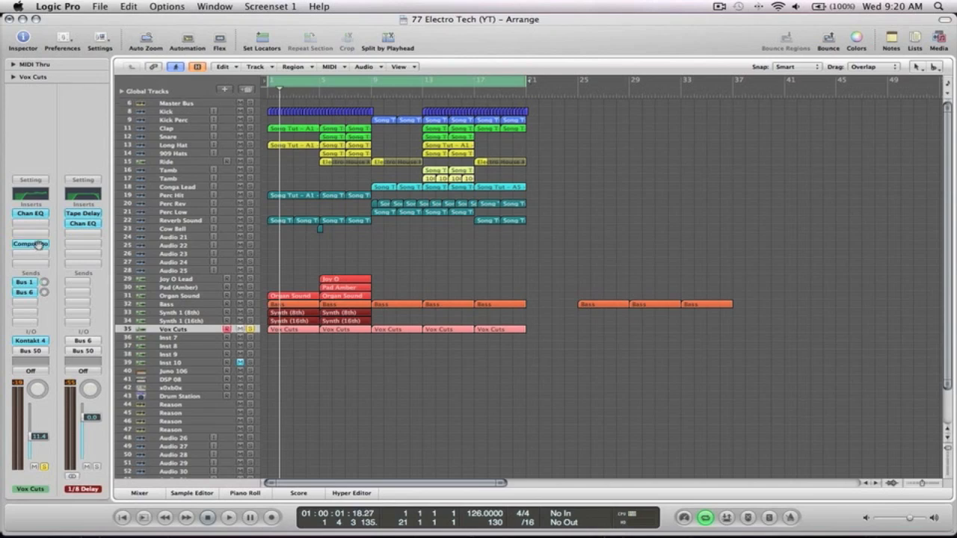
pyautogui.click(35, 229)
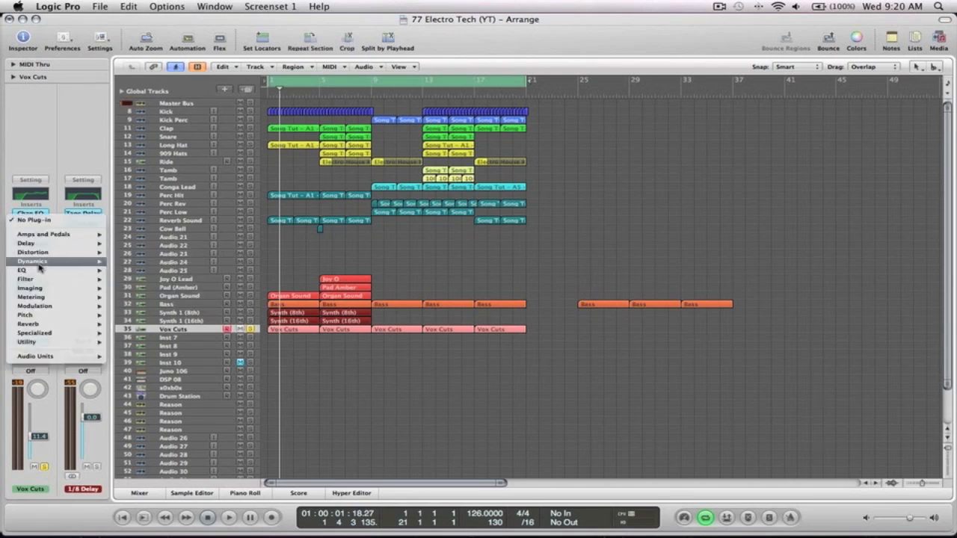
pyautogui.moveTo(30, 243)
pyautogui.moveTo(178, 281)
pyautogui.click(221, 282)
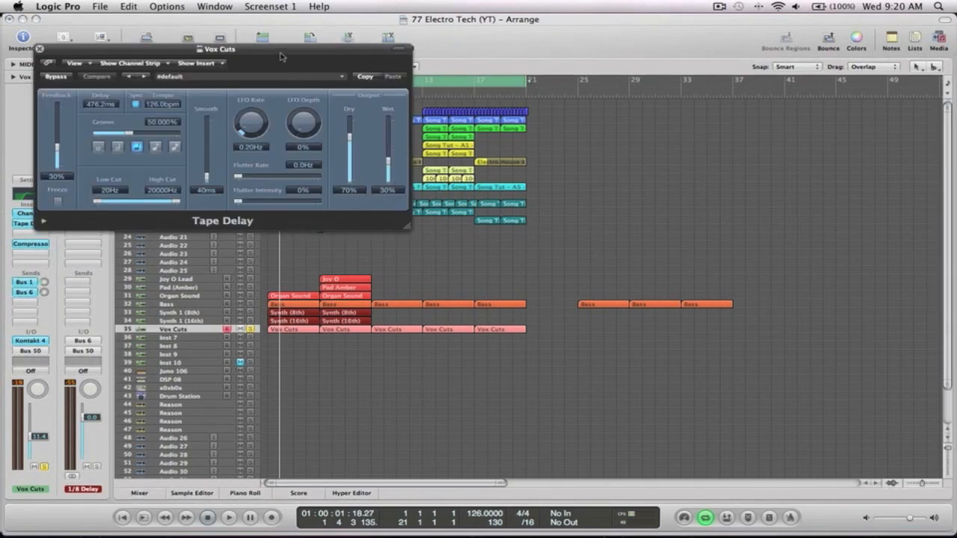
pyautogui.moveTo(284, 54); pyautogui.dragTo(579, 118)
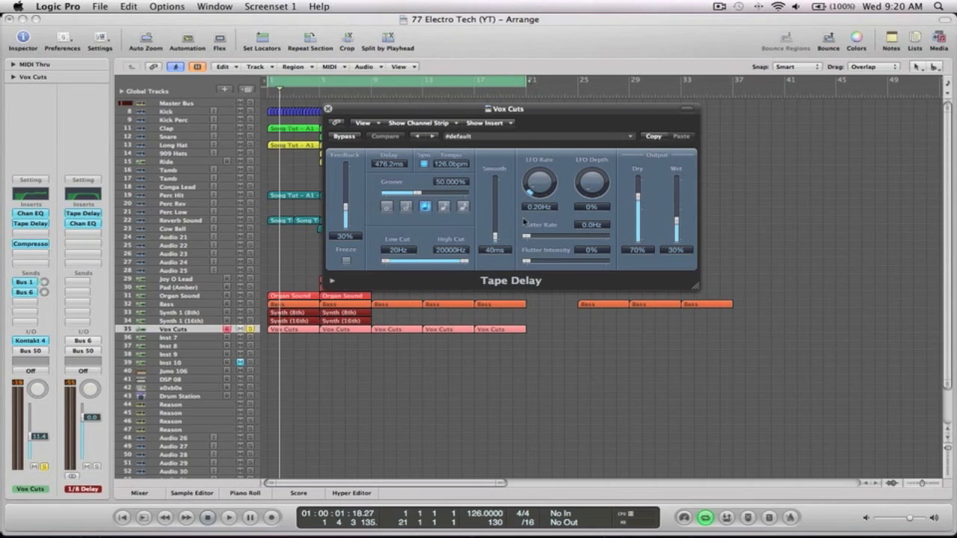
# Load the 1\4 Note Feedback preset in the Tape Delay, with an eighth-note delay and 15% wet output
pyautogui.click(530, 139)
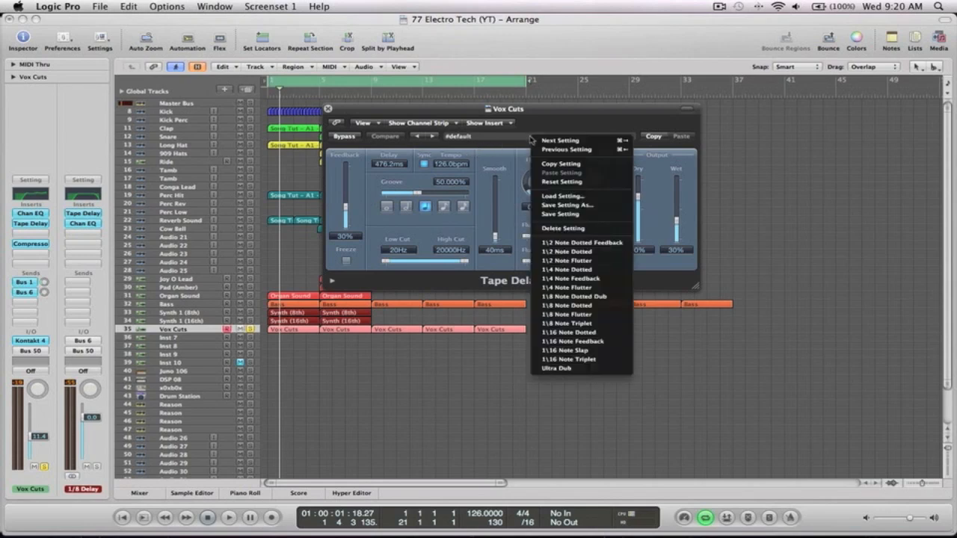
pyautogui.click(584, 279)
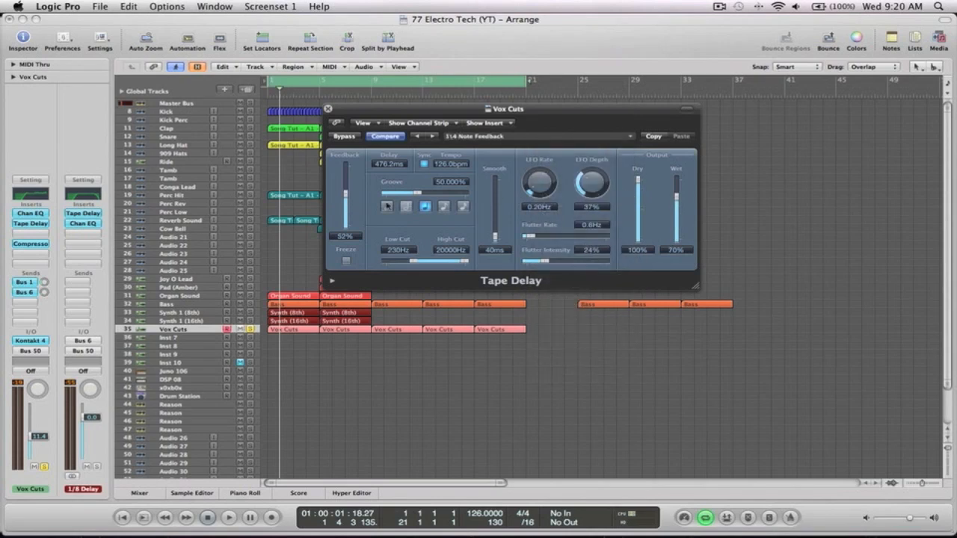
pyautogui.click(443, 207)
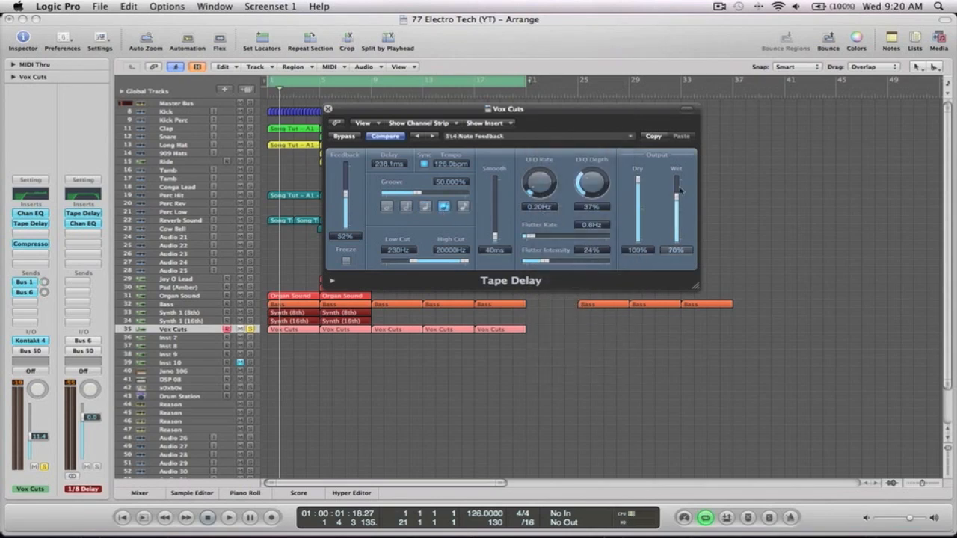
pyautogui.moveTo(677, 197); pyautogui.dragTo(677, 233)
# Audition the Tape Delay in playback, switching it to a sixteenth-note delay (119.0 ms) with 34% feedback
pyautogui.press('space')
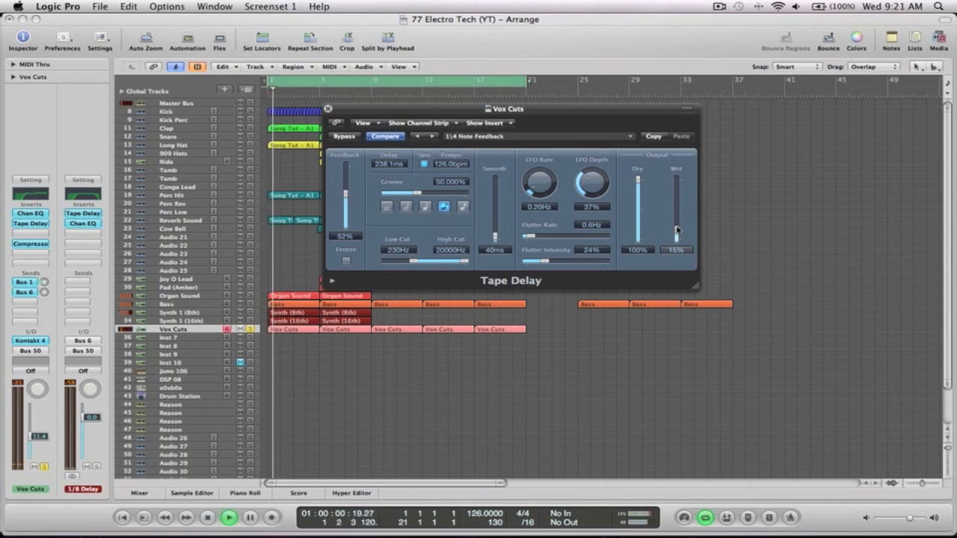
pyautogui.click(463, 207)
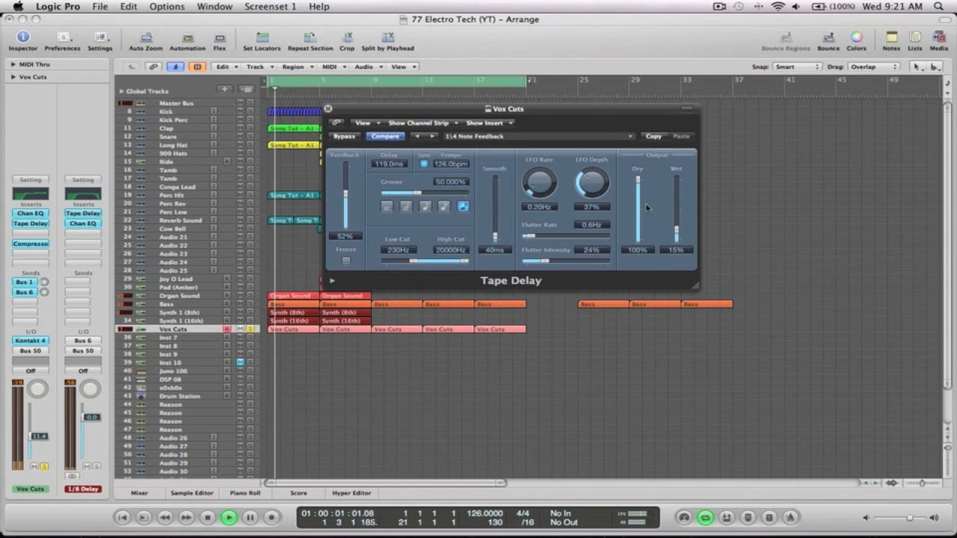
pyautogui.press('space')
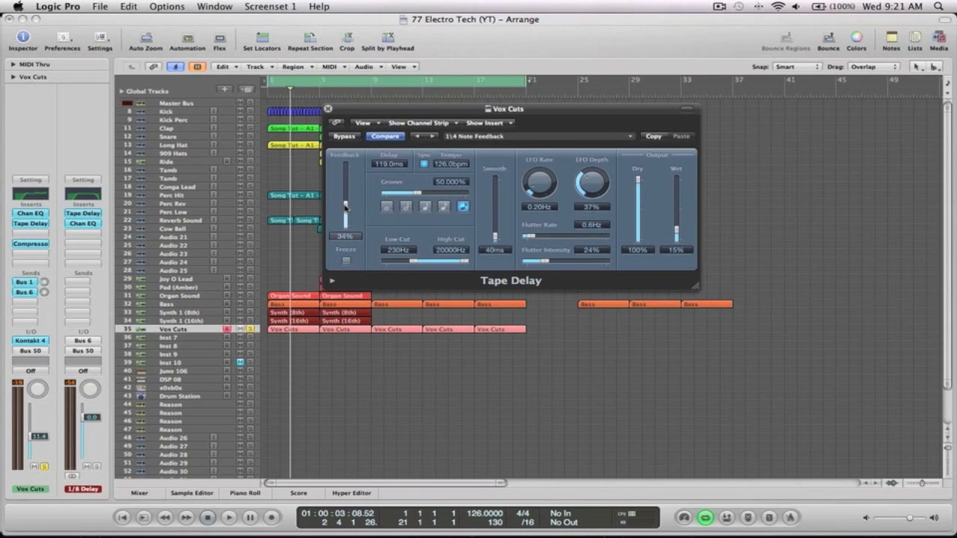
# Lower the Tape Delay's wet output to 5% and set its flutter rate and flutter intensity to zero while auditioning Vox Cuts
pyautogui.press('space')
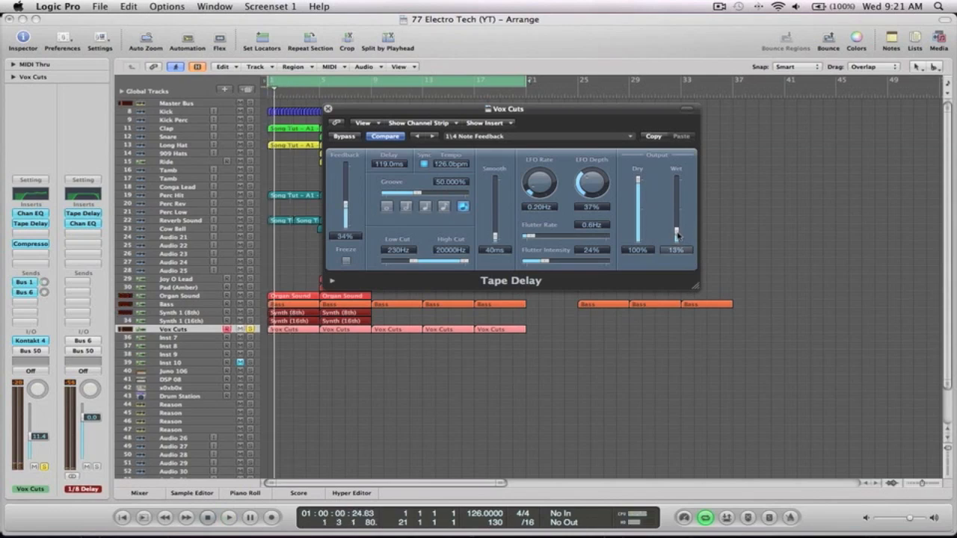
pyautogui.press('space')
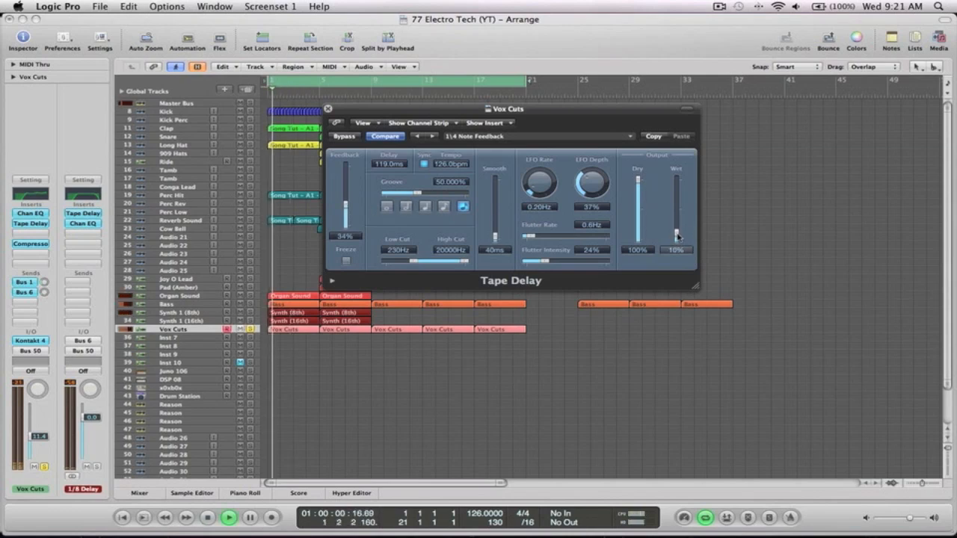
pyautogui.press('space')
pyautogui.moveTo(677, 235); pyautogui.dragTo(677, 237)
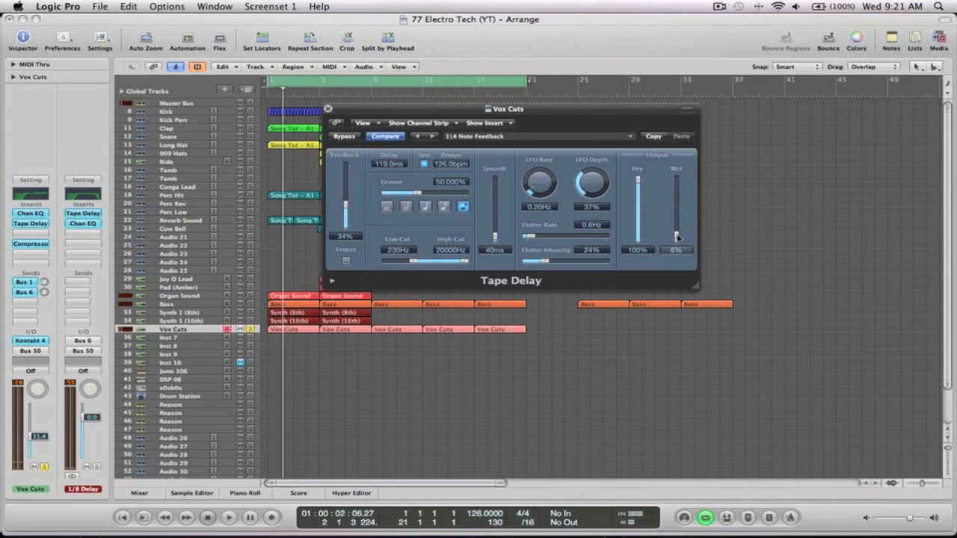
pyautogui.press('space')
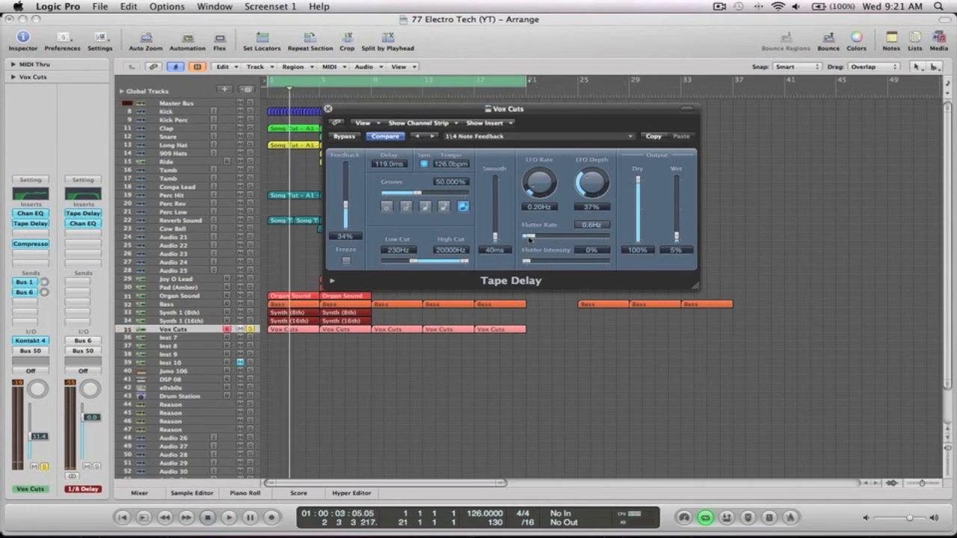
pyautogui.press('space')
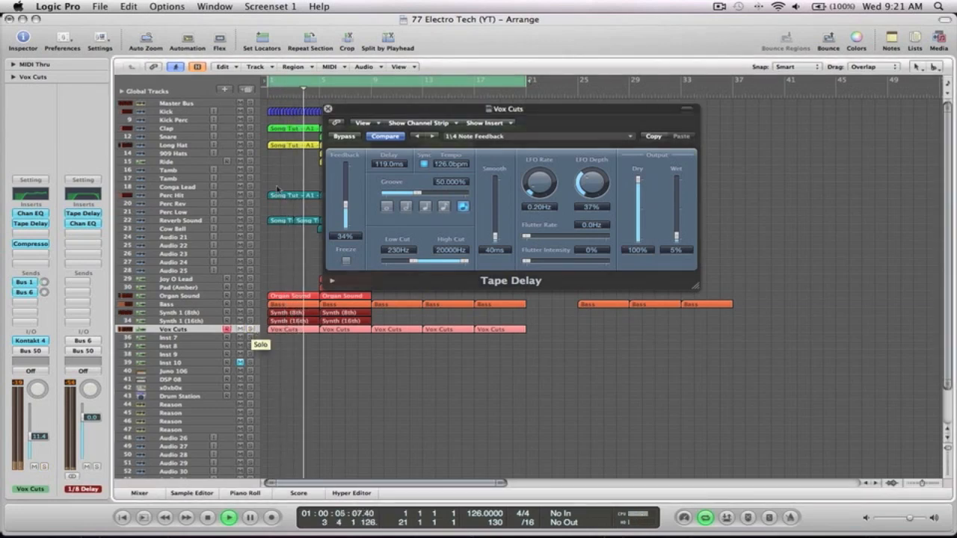
# Compare the full mix with the Tape Delay bypassed and active, reduce its dry output to 95%, and close the plug-in
pyautogui.click(344, 137)
pyautogui.click(345, 137)
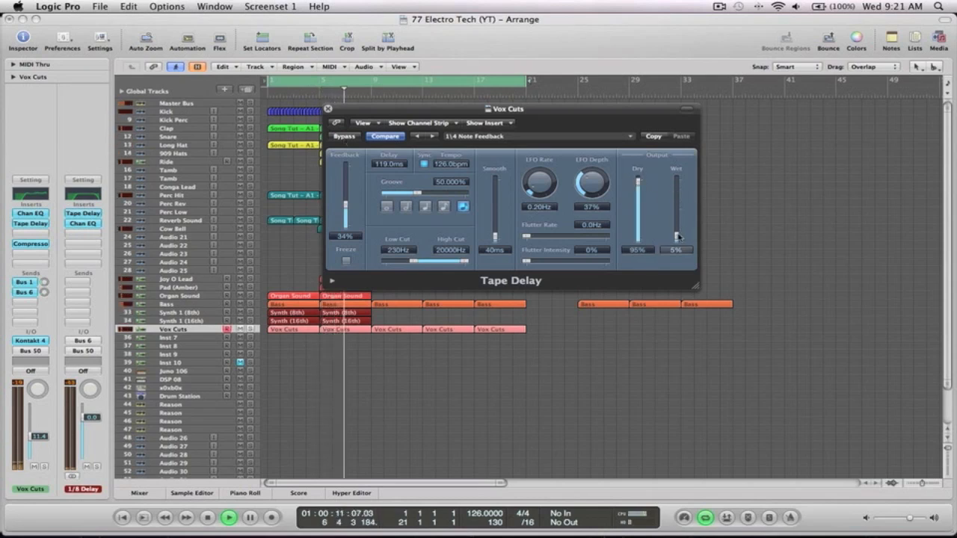
pyautogui.click(327, 110)
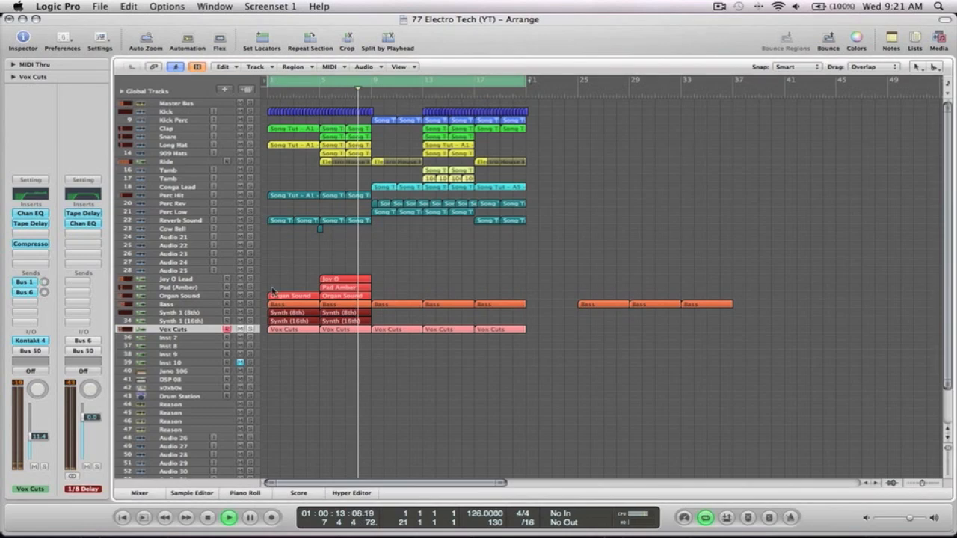
# Insert a stereo Chorus directly below the Tape Delay on Vox Cuts and position its window clear of the arrangement
pyautogui.click(30, 232)
pyautogui.moveTo(62, 291)
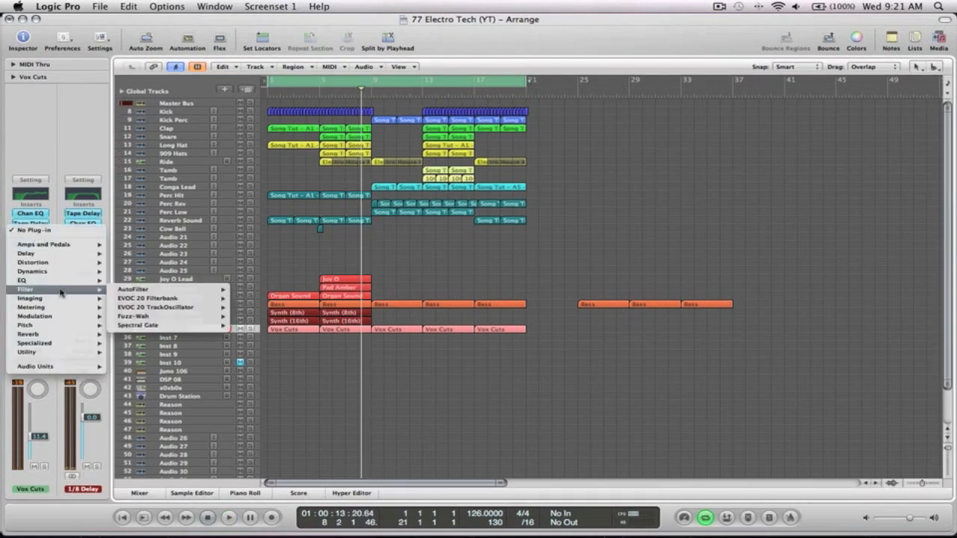
pyautogui.moveTo(63, 318)
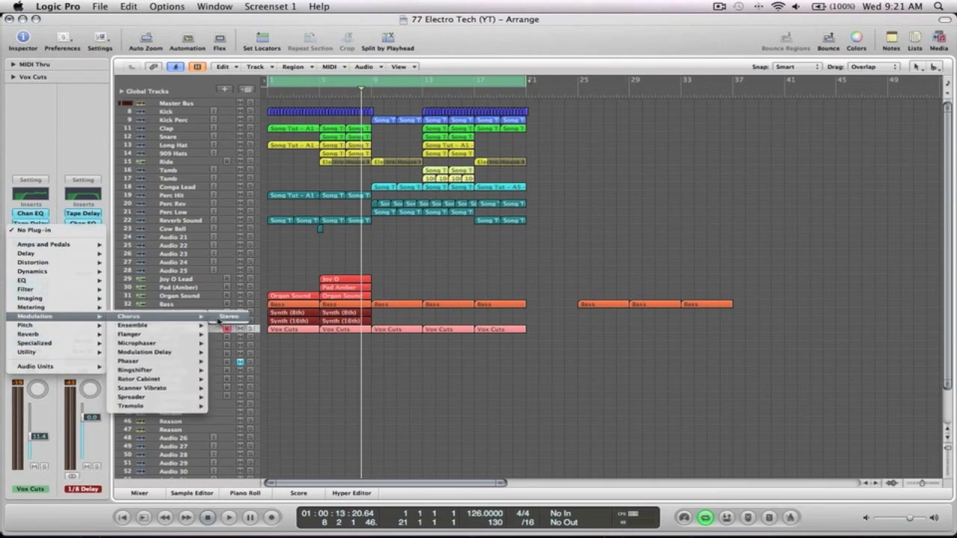
pyautogui.click(221, 317)
pyautogui.moveTo(172, 50); pyautogui.dragTo(820, 99)
# Set the Chorus mix to 20% and its rate to 0.333 Hz during playback
pyautogui.press('space')
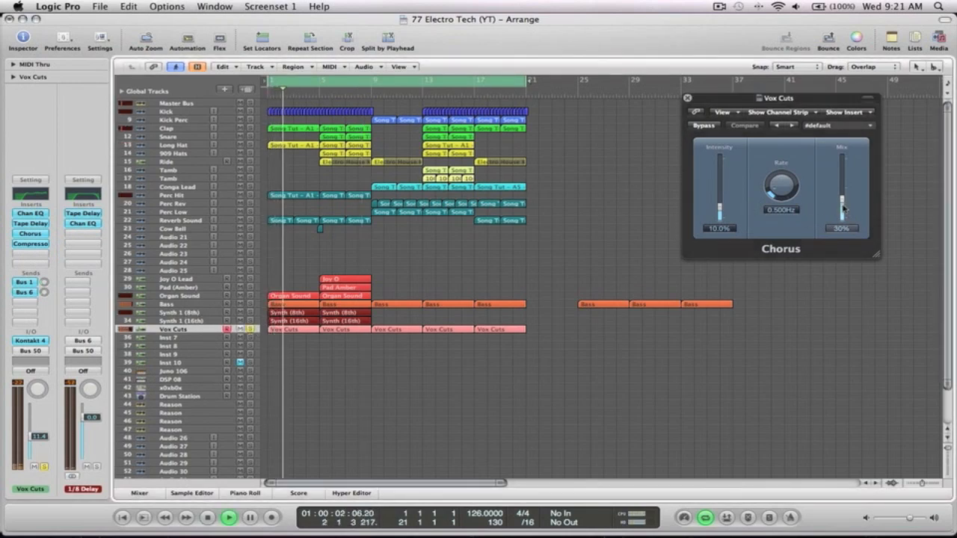
pyautogui.moveTo(852, 214); pyautogui.dragTo(851, 218)
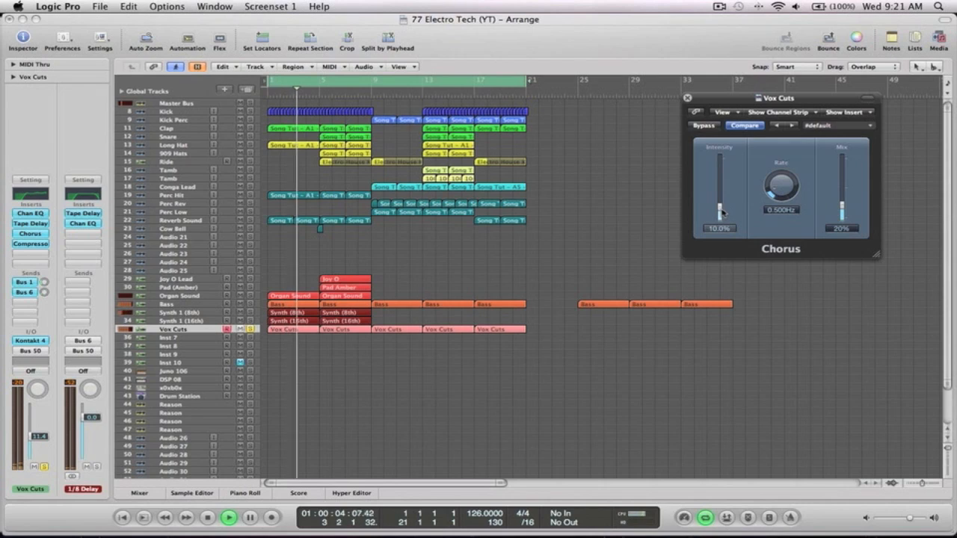
pyautogui.moveTo(781, 192); pyautogui.dragTo(783, 195)
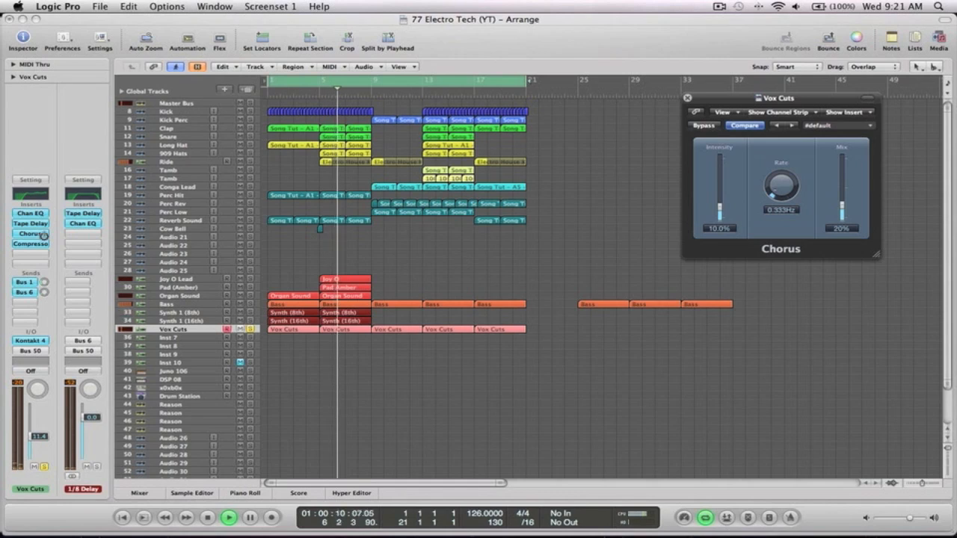
# Bypass the Tape Delay on Vox Cuts and compare the sound with the Chorus bypassed and active
pyautogui.keyDown('alt'); pyautogui.click(36, 224); pyautogui.keyUp('alt')
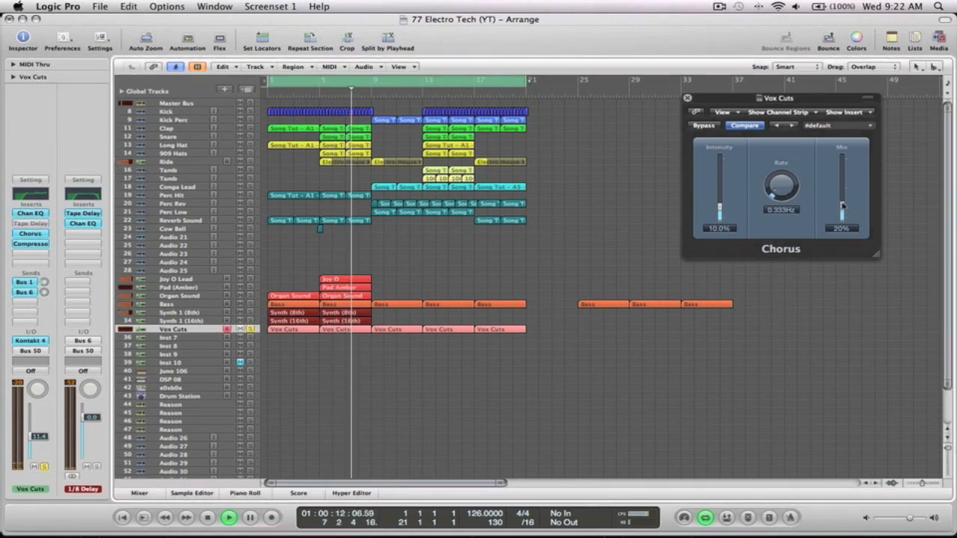
pyautogui.click(704, 126)
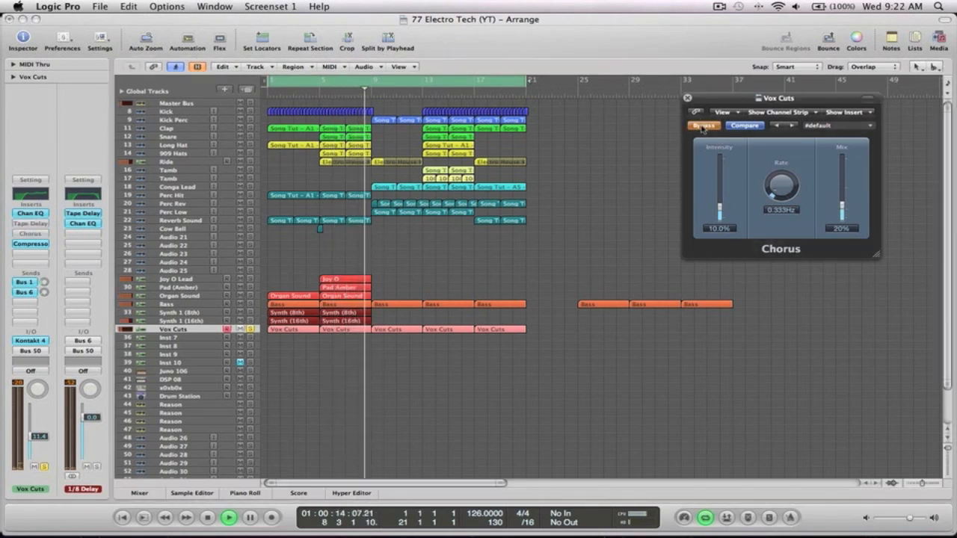
pyautogui.click(703, 125)
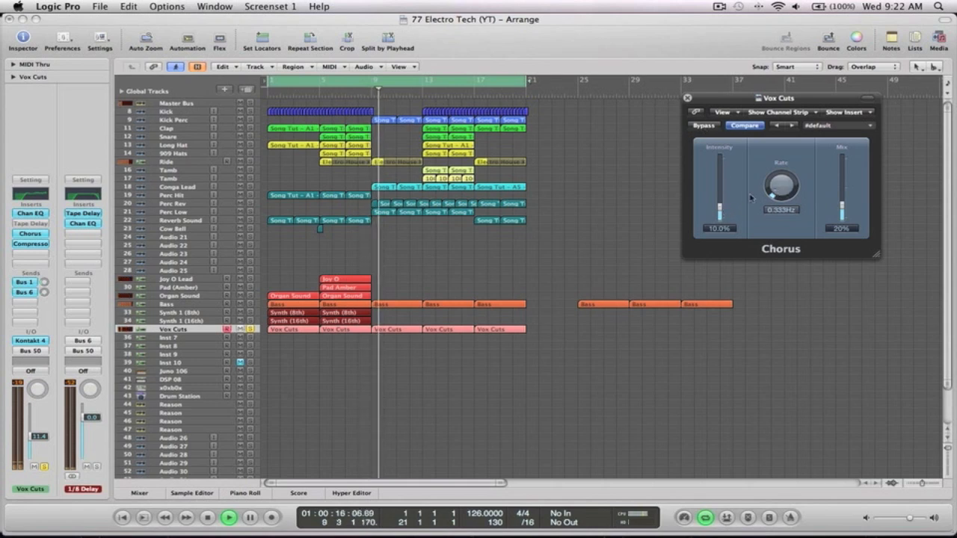
# Set the Chorus to a 0.300 Hz rate, 11% intensity and 25% mix, then close it and stop playback
pyautogui.moveTo(768, 193); pyautogui.dragTo(784, 195)
pyautogui.moveTo(720, 212); pyautogui.dragTo(719, 207)
pyautogui.moveTo(843, 207); pyautogui.dragTo(843, 206)
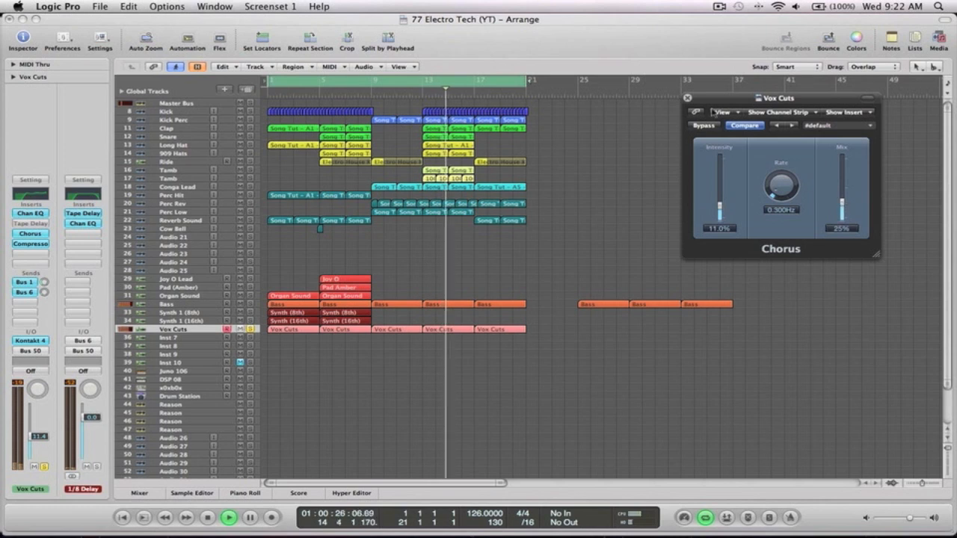
pyautogui.click(688, 98)
pyautogui.press('space')
# Remove the Tape Delay from Vox Cuts and check the Compressor while playing the track from the start
pyautogui.click(28, 222)
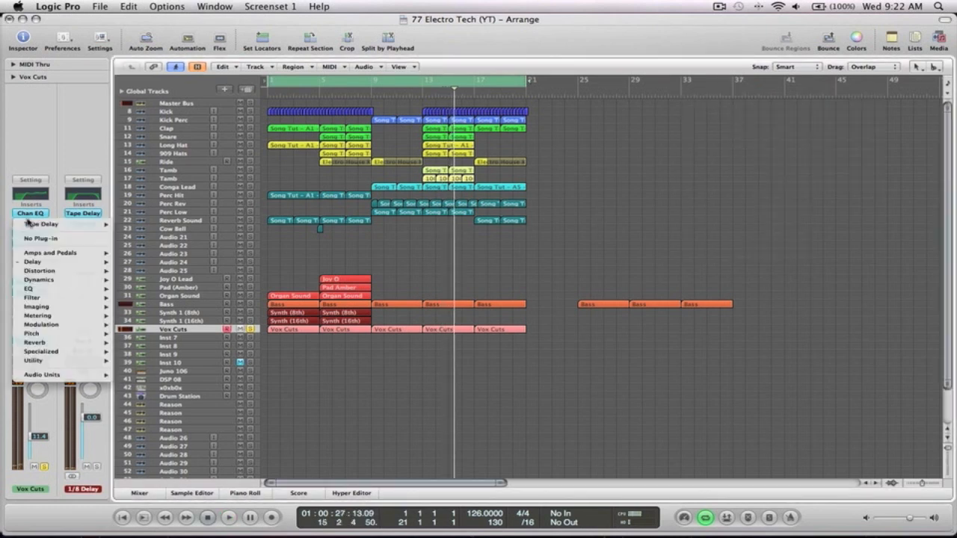
pyautogui.click(33, 239)
pyautogui.press('Return')
pyautogui.press('space')
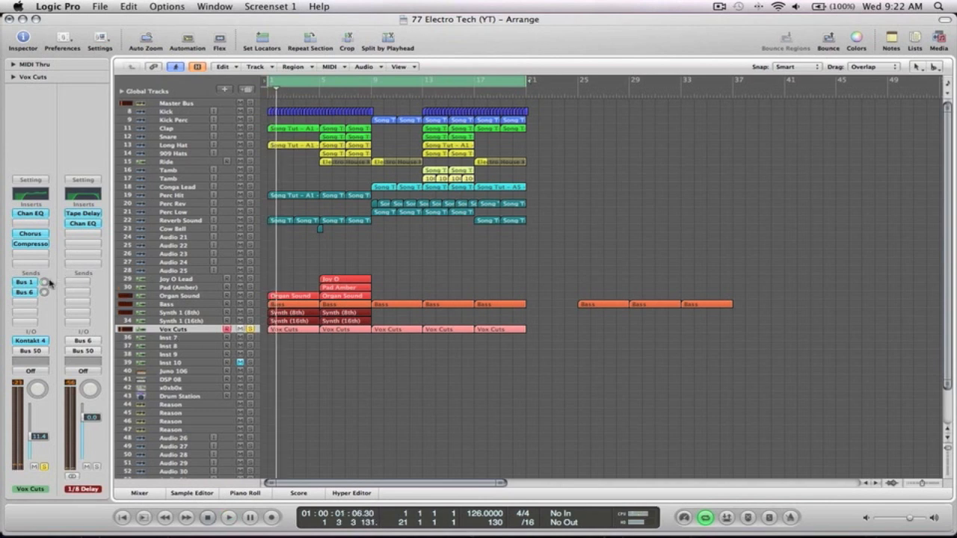
pyautogui.click(41, 245)
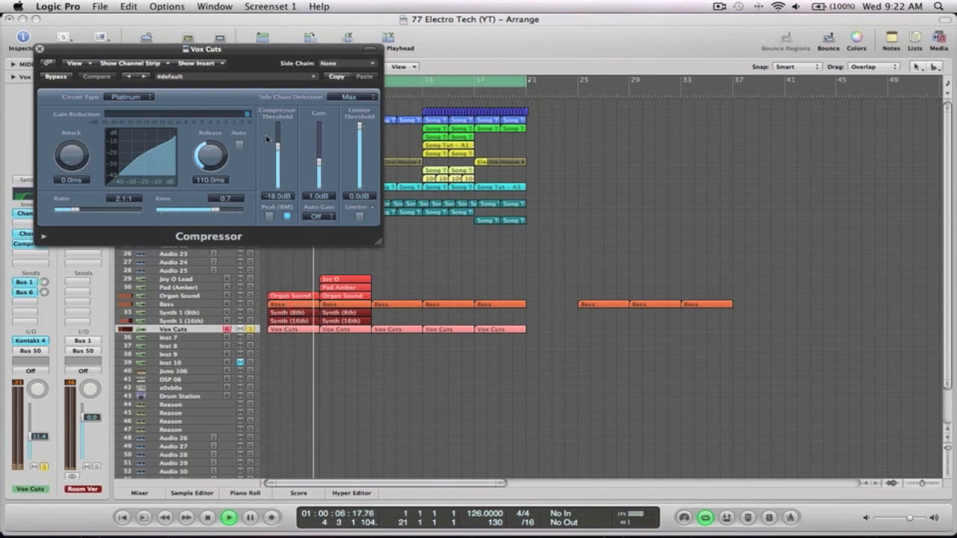
pyautogui.click(41, 50)
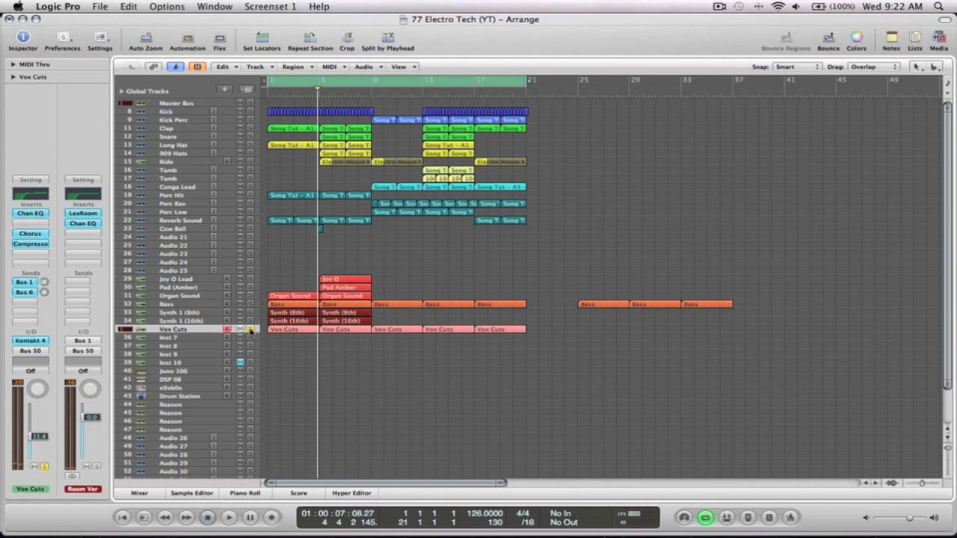
# Play Vox Cuts unsoloed with the full arrangement and lower its channel fader to -12.4 dB
pyautogui.press('space')
pyautogui.moveTo(572, 350); pyautogui.dragTo(212, 97)
pyautogui.moveTo(39, 436); pyautogui.dragTo(39, 439)
pyautogui.click(534, 356)
pyautogui.moveTo(534, 356); pyautogui.dragTo(268, 96)
pyautogui.press('XF86AudioLowerVolume')
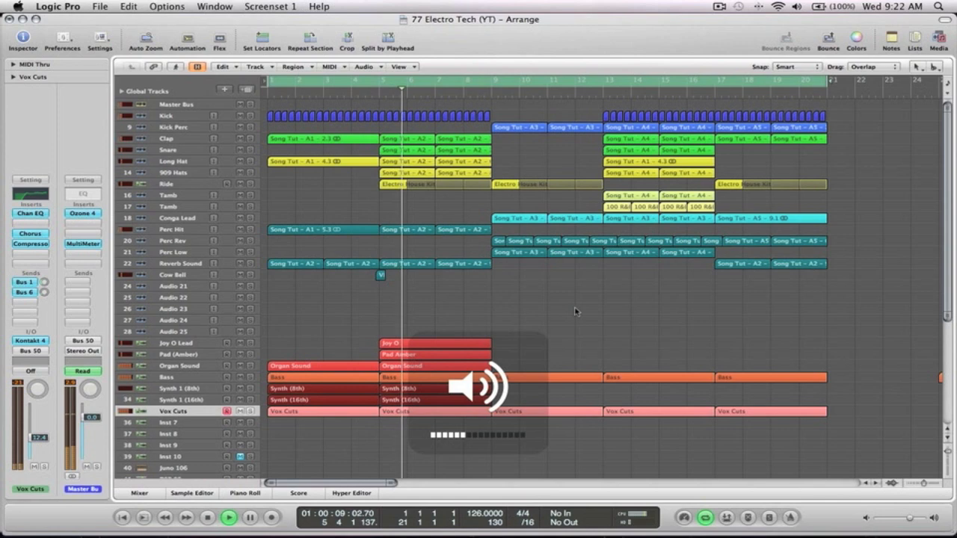
pyautogui.click(577, 258)
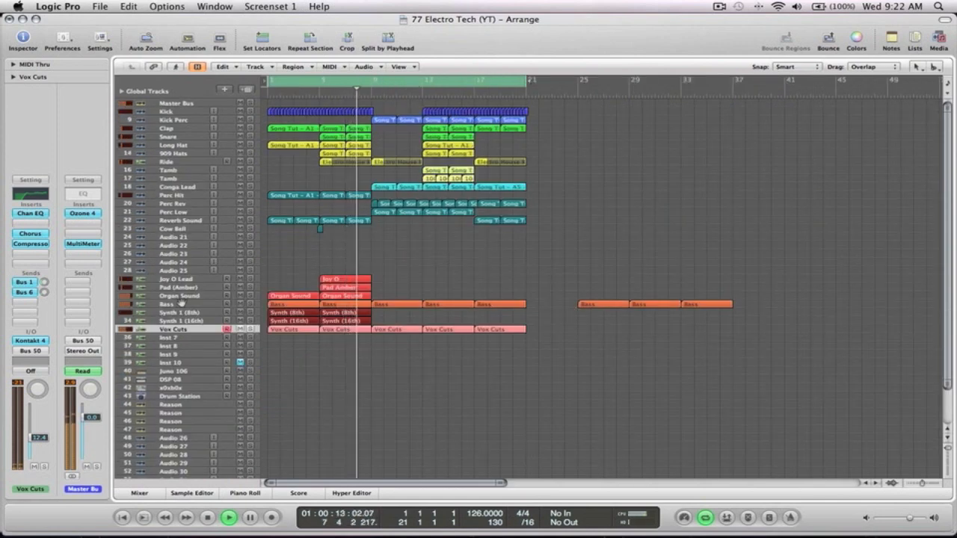
# View the Kontakt 4 instrument on Vox Cuts during playback and close its window
pyautogui.click(43, 341)
pyautogui.moveTo(550, 18); pyautogui.dragTo(693, 18)
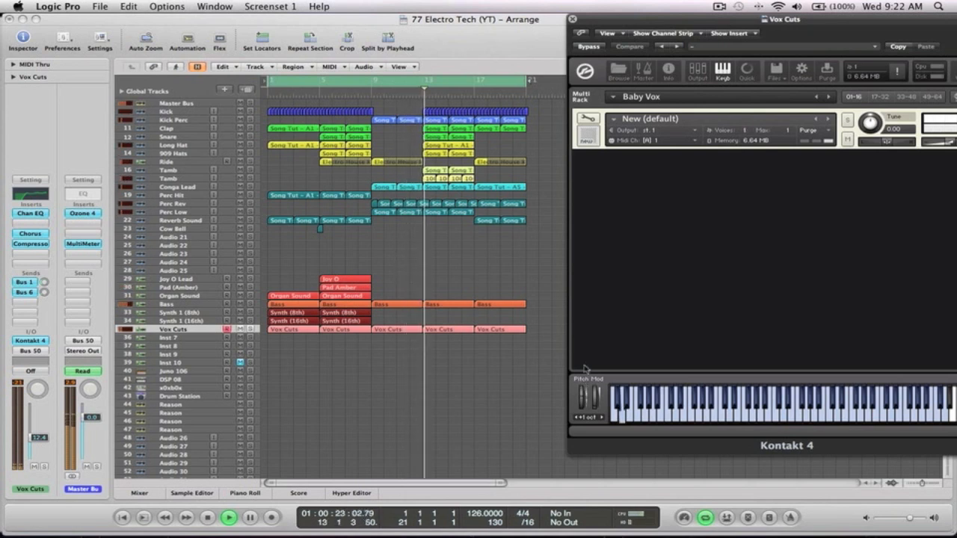
pyautogui.click(573, 19)
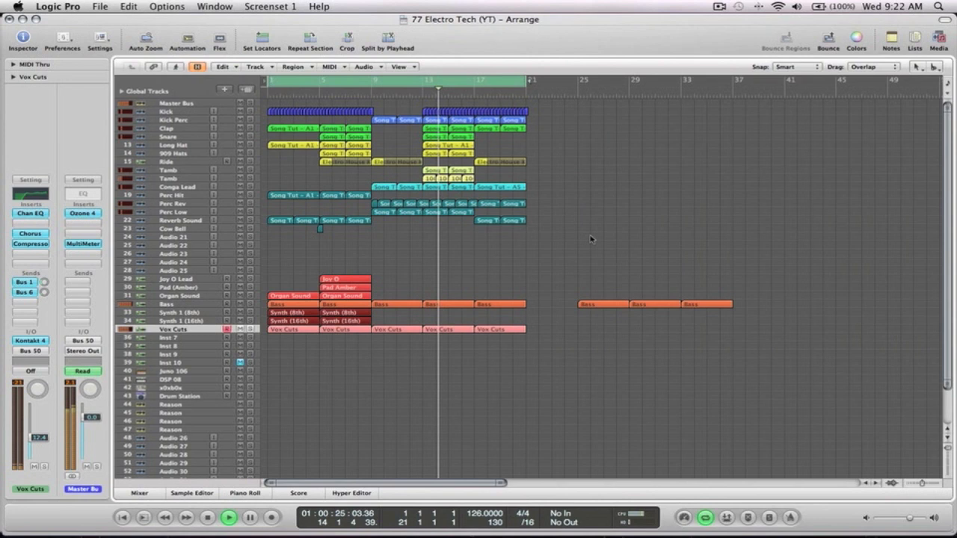